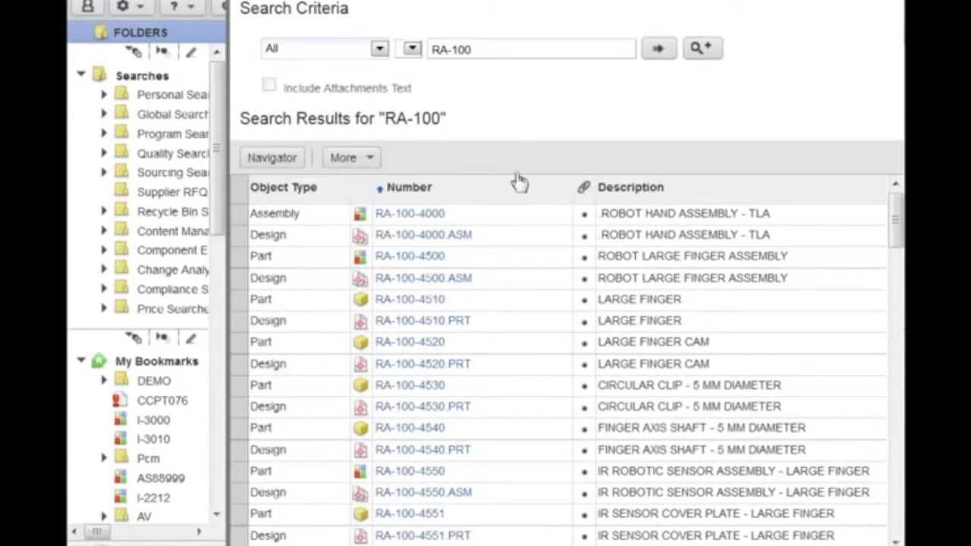
Open the RA-100-4000.ASM design record, review its structure, and open ra-100-4000.asm in AutoVue.
{"action": "left_click", "coordinate": [468, 241]}
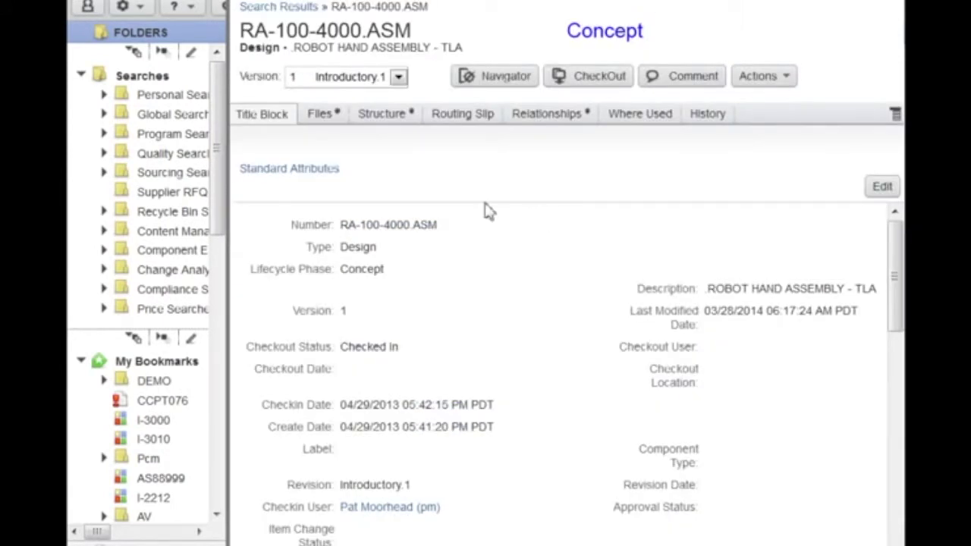
{"action": "left_click", "coordinate": [382, 119]}
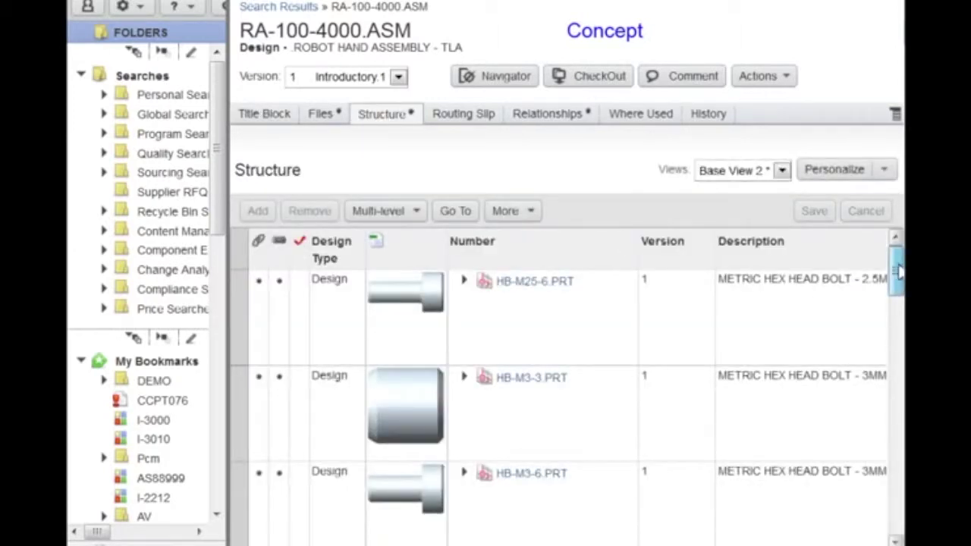
{"action": "left_click_drag", "start_coordinate": [893, 269], "coordinate": [894, 246]}
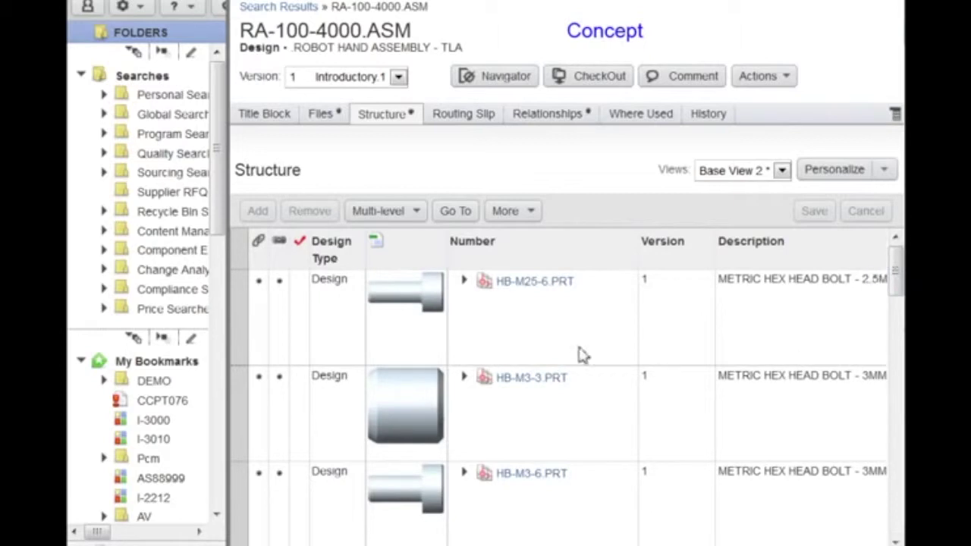
{"action": "left_click", "coordinate": [334, 122]}
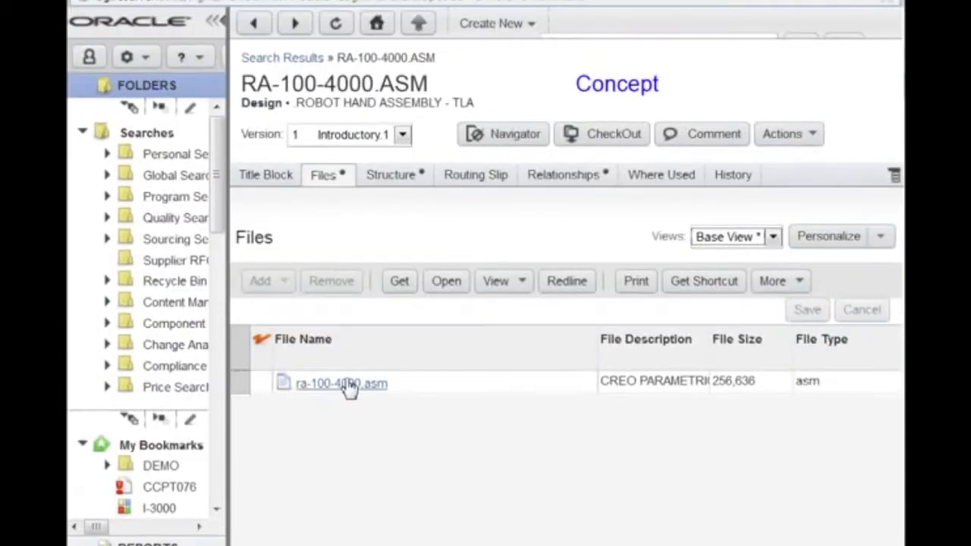
{"action": "left_click", "coordinate": [337, 282]}
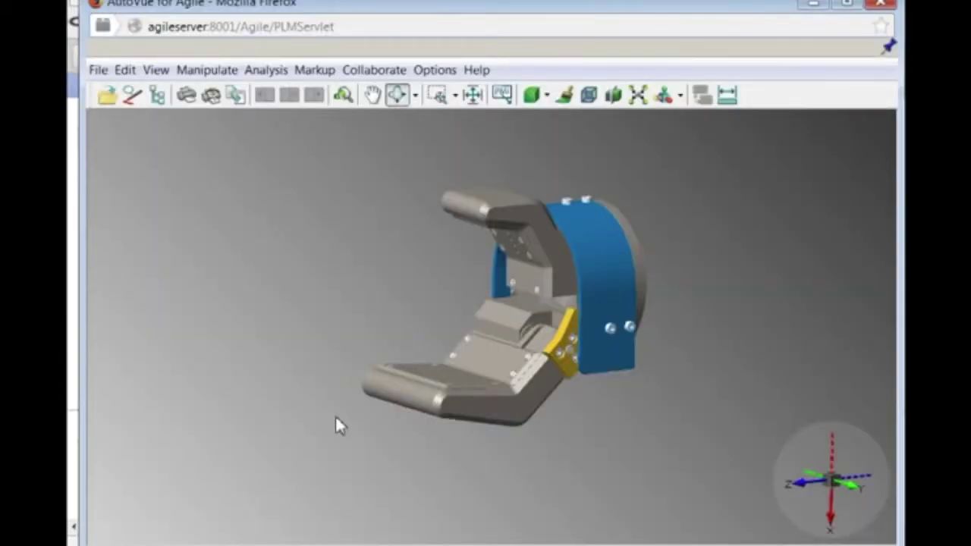
Rotate the hand assembly and zoom to the selected upper part.
{"action": "left_click_drag", "start_coordinate": [324, 391], "coordinate": [537, 449]}
{"action": "left_click", "coordinate": [565, 266]}
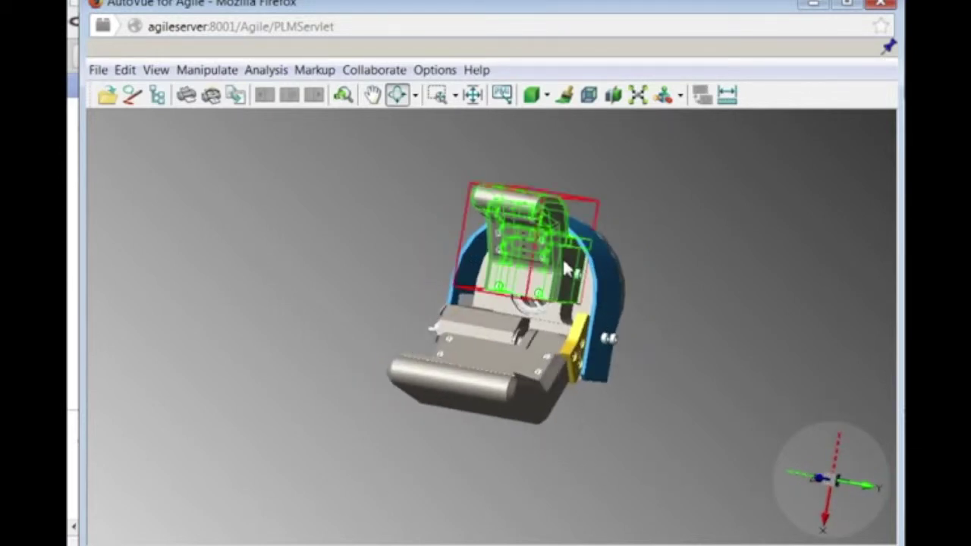
{"action": "right_click", "coordinate": [567, 268]}
{"action": "left_click", "coordinate": [659, 126]}
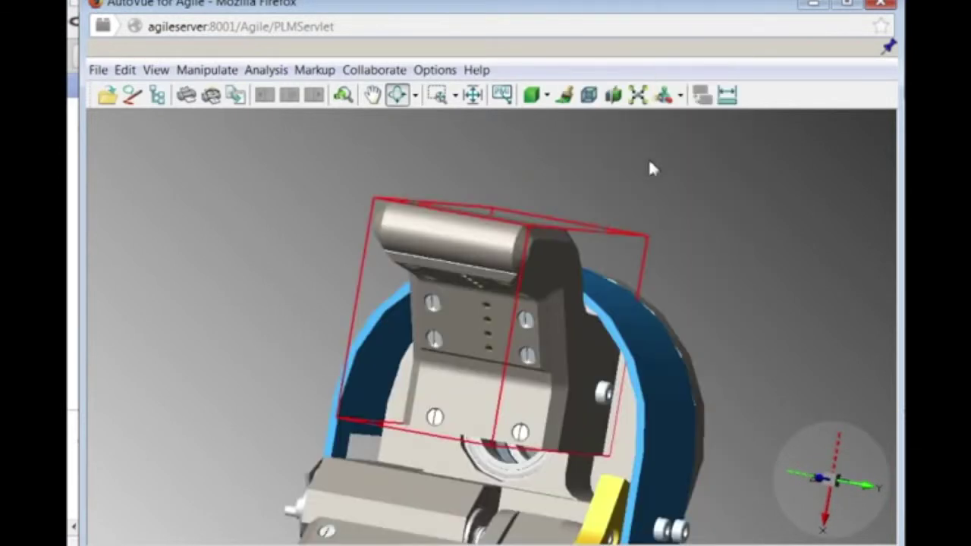
Rotate the assembly around to face the blue wrist cover.
{"action": "left_click_drag", "start_coordinate": [561, 443], "coordinate": [45, 409]}
{"action": "mouse_move", "coordinate": [715, 417]}
{"action": "left_mouse_down"}
{"action": "mouse_move", "coordinate": [691, 382]}
{"action": "mouse_move", "coordinate": [732, 416]}
{"action": "left_mouse_up"}
{"action": "left_click", "coordinate": [497, 386]}
{"action": "left_click_drag", "start_coordinate": [496, 386], "coordinate": [522, 415]}
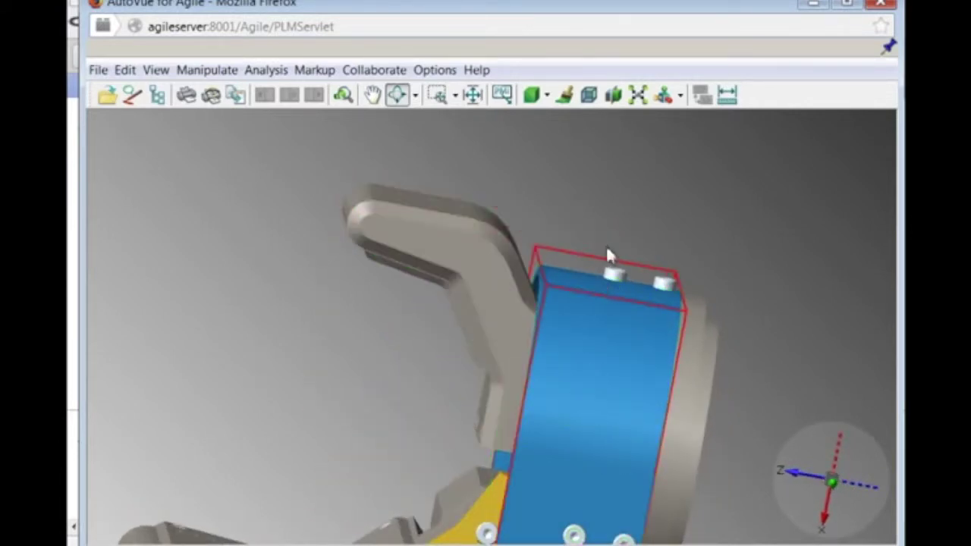
Set the blue wrist cover's transparency to 0.73 and rotate to look through it.
{"action": "left_click", "coordinate": [589, 94]}
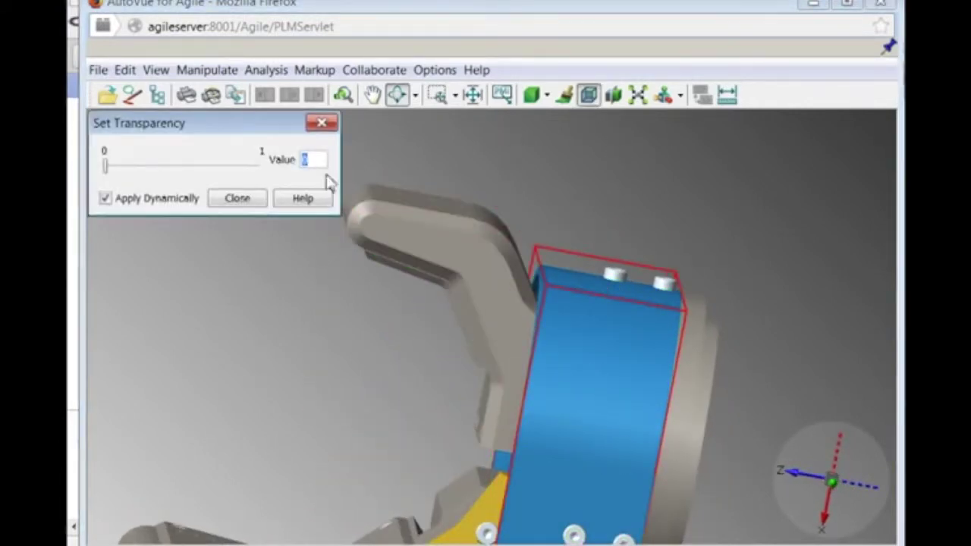
{"action": "left_click_drag", "start_coordinate": [104, 165], "coordinate": [220, 175]}
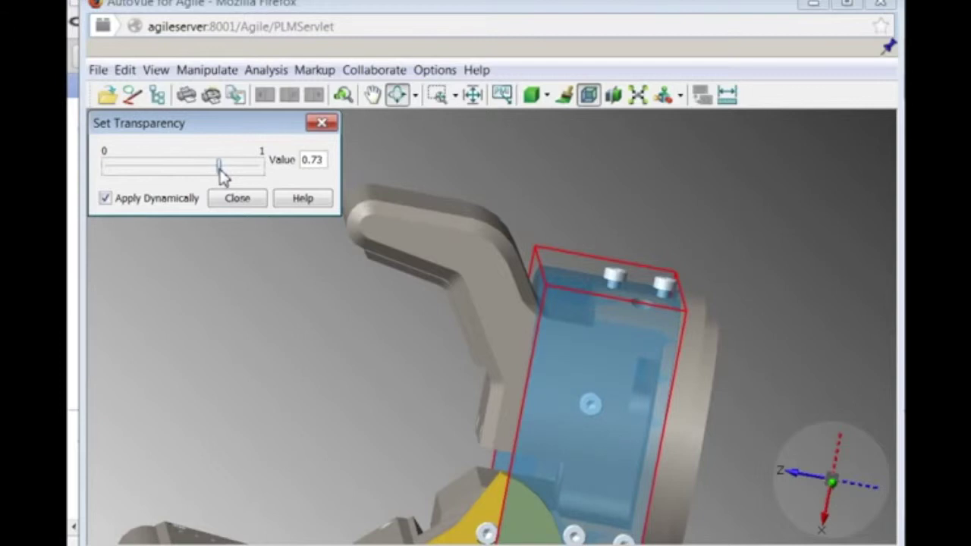
{"action": "left_click", "coordinate": [239, 199]}
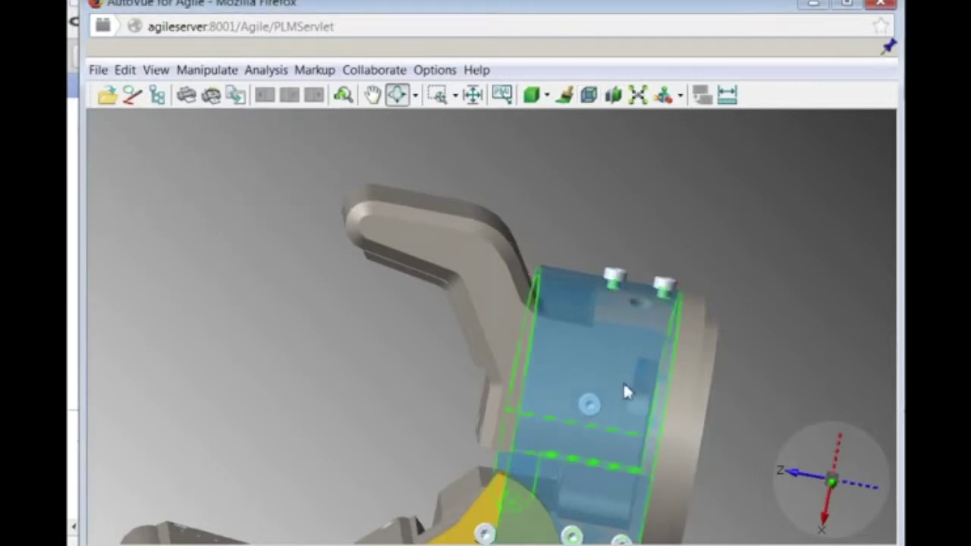
{"action": "left_click_drag", "start_coordinate": [624, 390], "coordinate": [686, 387]}
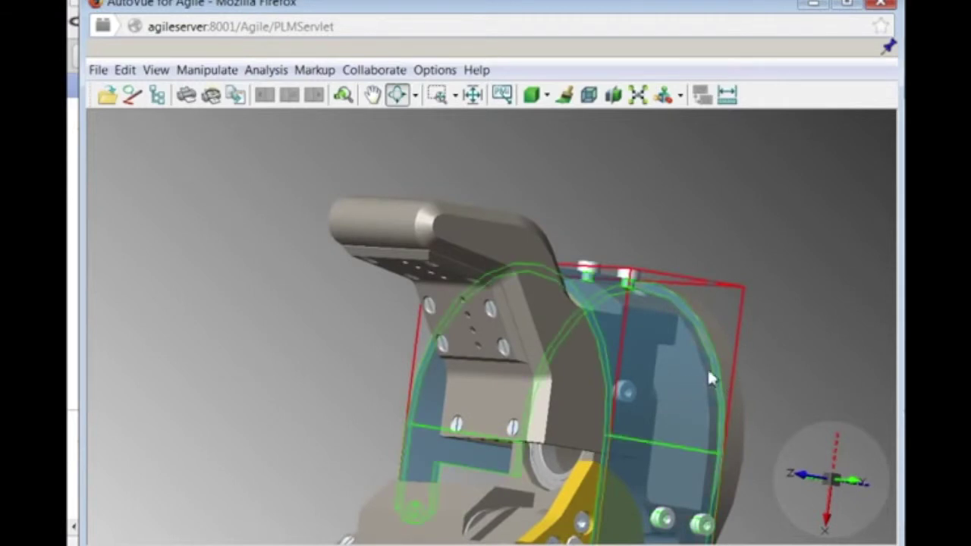
Create an ECR for the wrist cover from its context menu.
{"action": "right_click", "coordinate": [673, 313]}
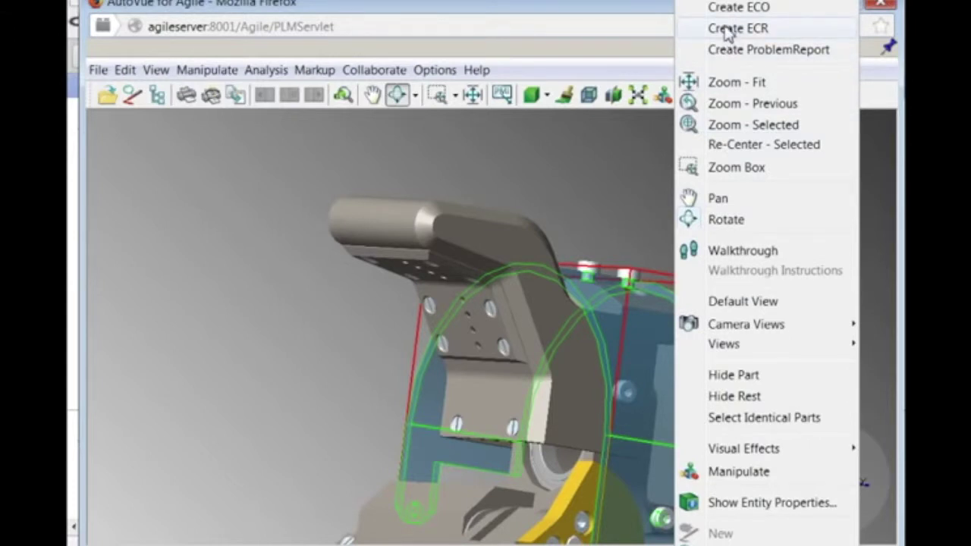
{"action": "left_click", "coordinate": [727, 29]}
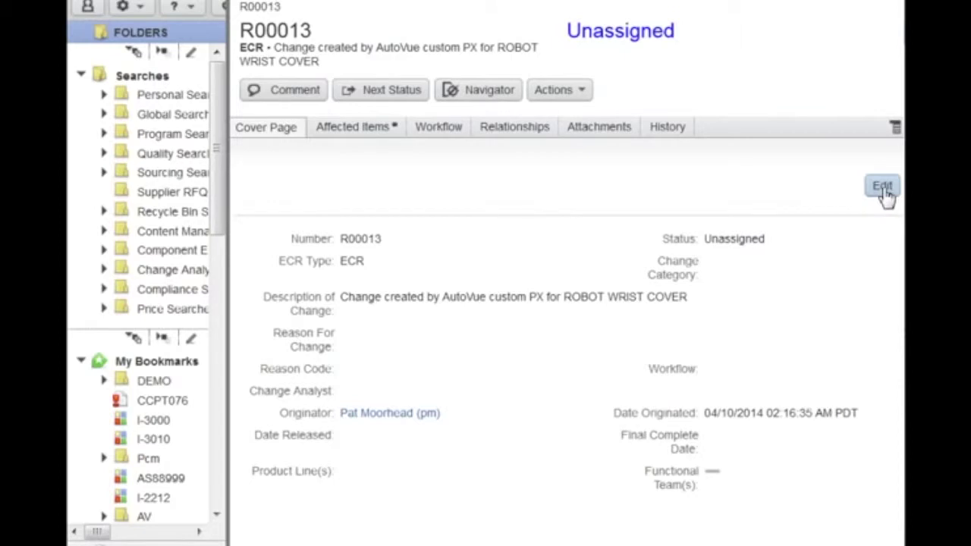
Set change category Standard and reason 'Need to improve maintenance time for small finger, screws are not accessible.'.
{"action": "left_click", "coordinate": [883, 188]}
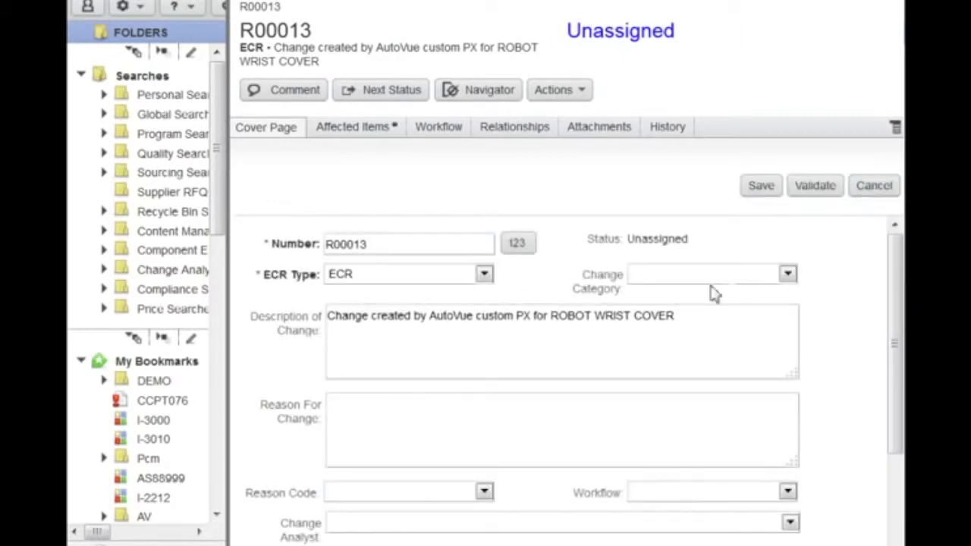
{"action": "left_click", "coordinate": [727, 277]}
{"action": "left_click", "coordinate": [740, 373]}
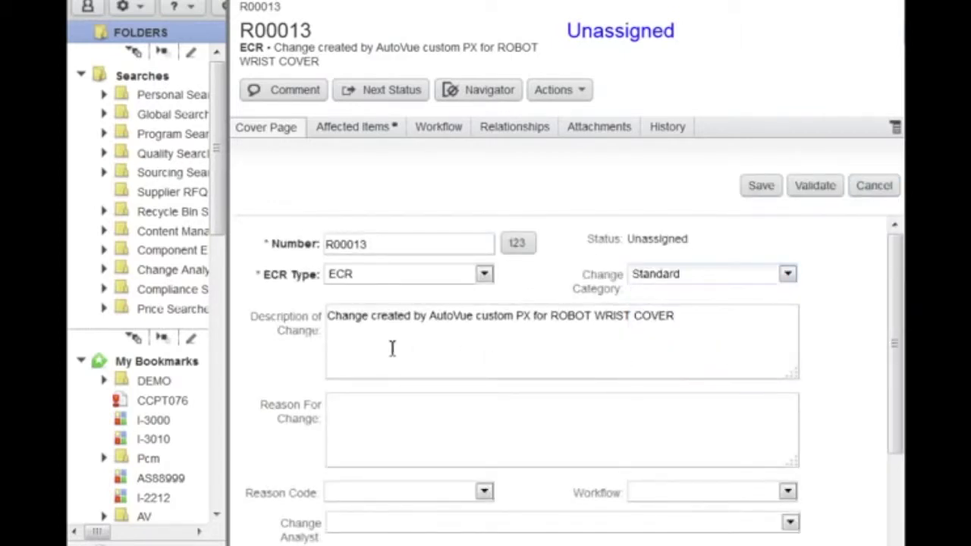
{"action": "left_click", "coordinate": [374, 418]}
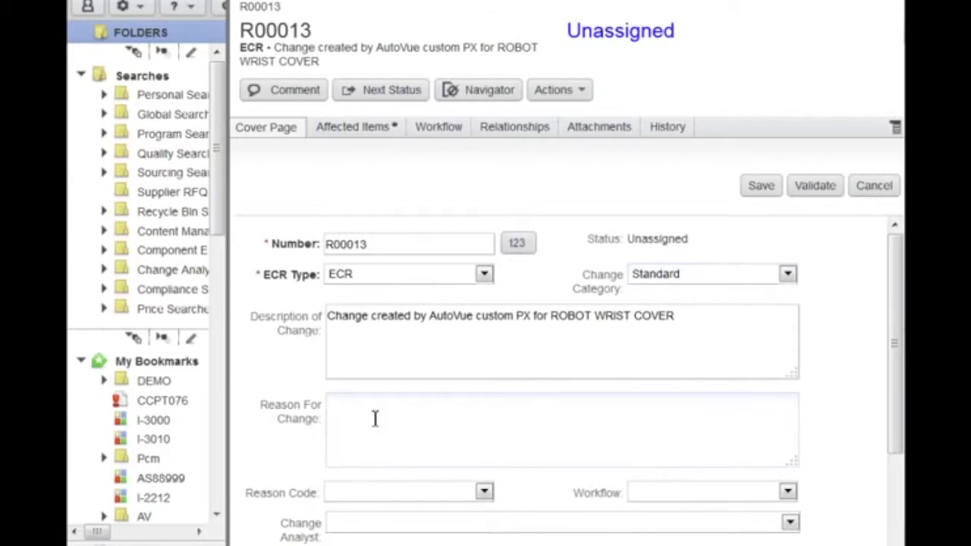
{"action": "type", "text": "Need to improve "}
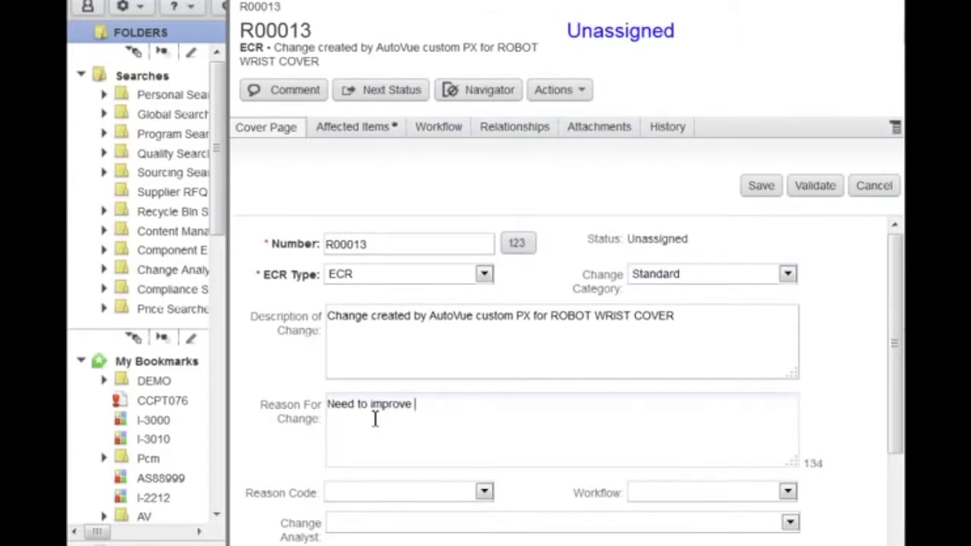
{"action": "type", "text": "maintenanc"}
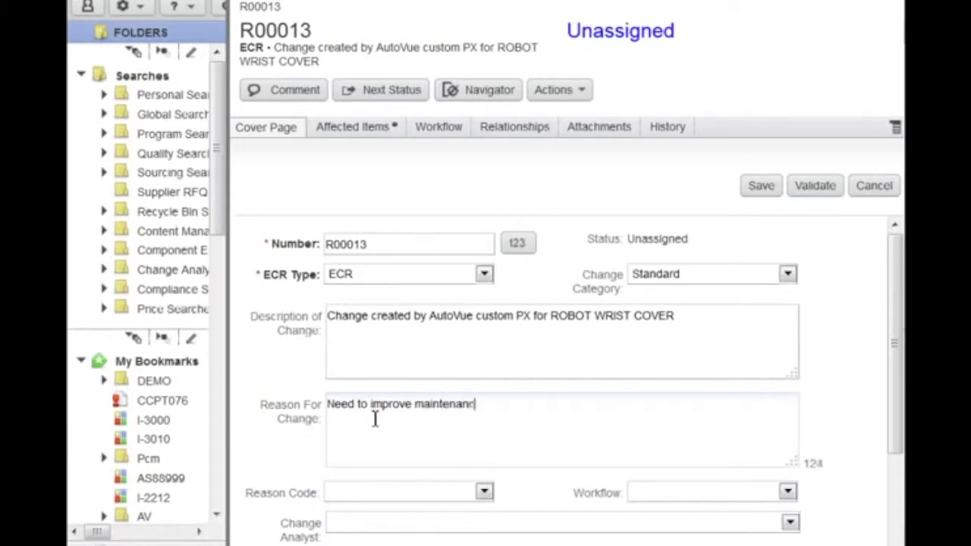
{"action": "type", "text": "e time for "}
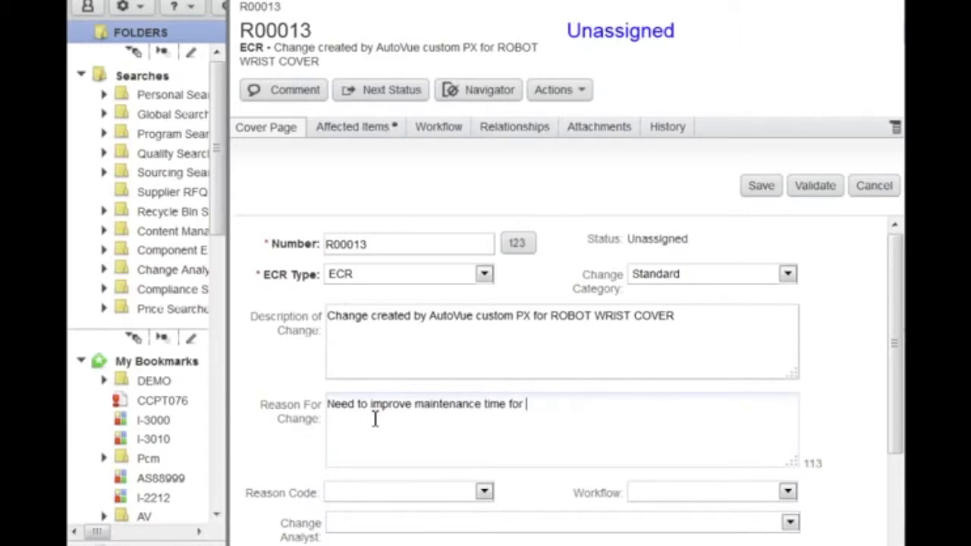
{"action": "type", "text": "small finger, sc"}
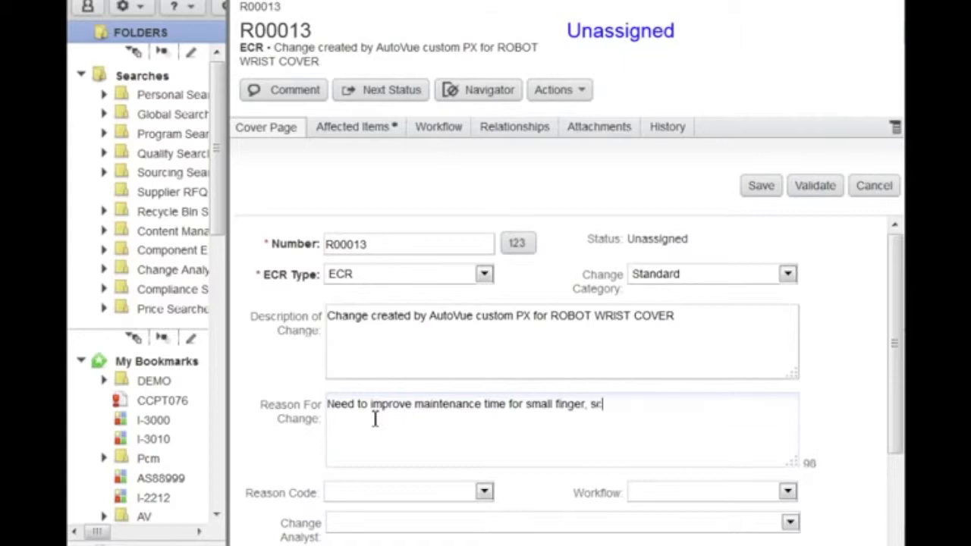
{"action": "type", "text": "rews are n"}
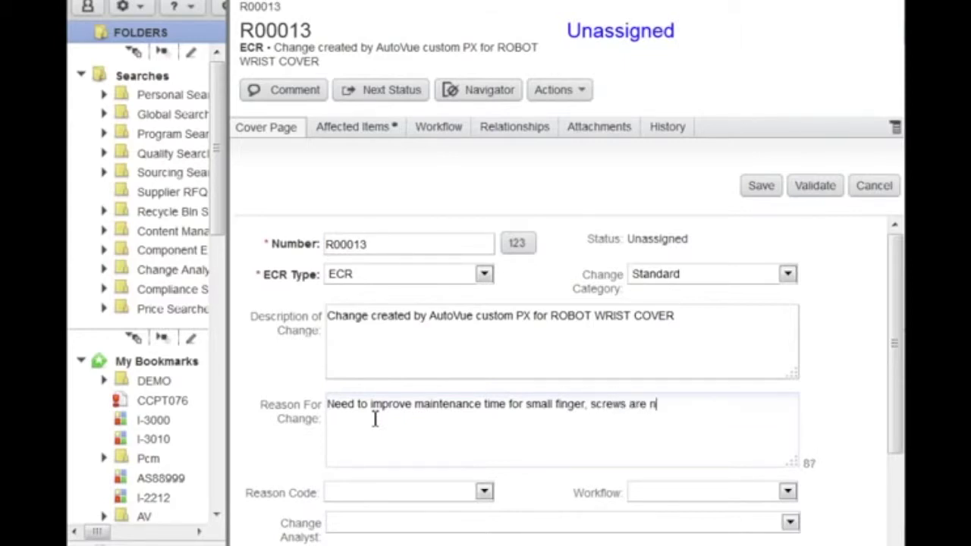
{"action": "type", "text": "ot accessible"}
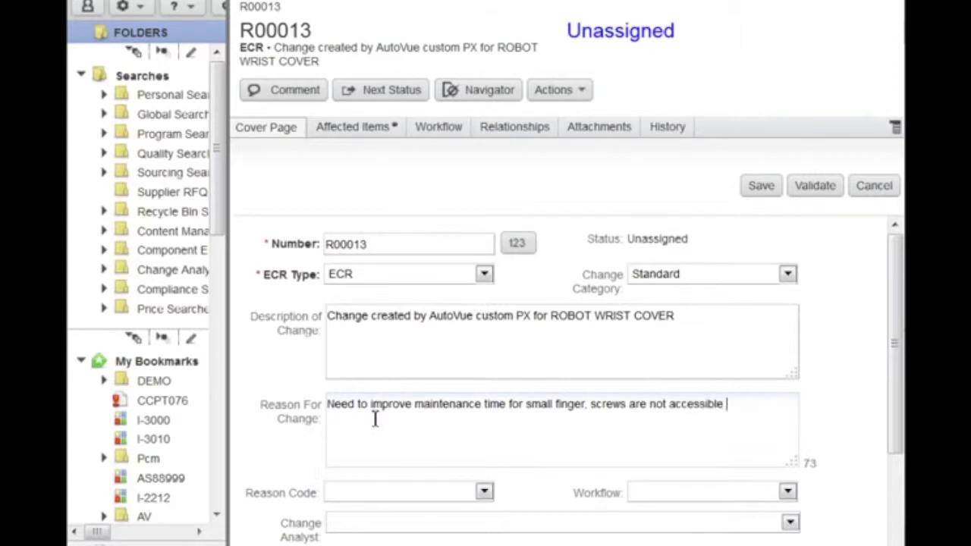
{"action": "key", "text": "BackSpace"}
{"action": "type", "text": "."}
Set reason code Customer Request, workflow Default Change Requests, assign the change analyst, and save.
{"action": "left_click", "coordinate": [484, 492]}
{"action": "left_click", "coordinate": [463, 374]}
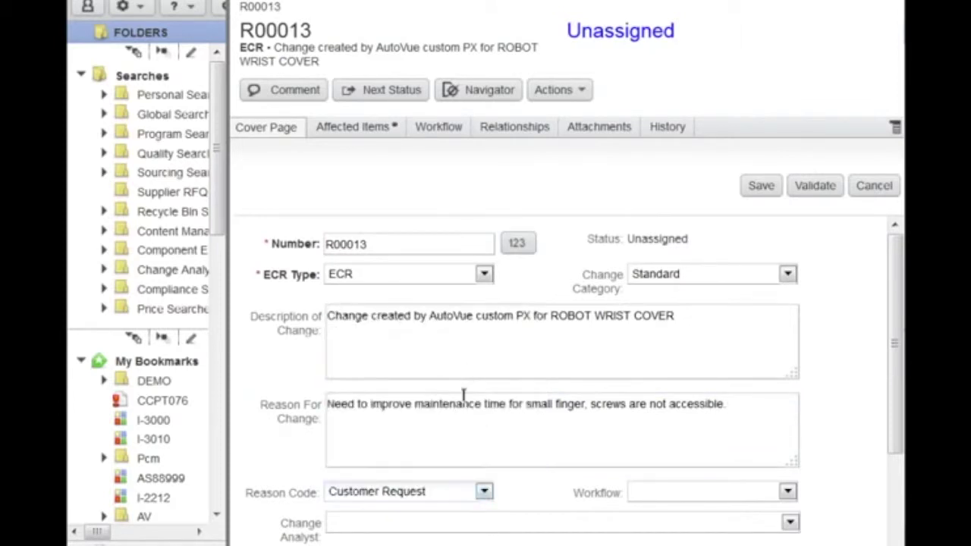
{"action": "left_click", "coordinate": [705, 492]}
{"action": "left_click", "coordinate": [724, 533]}
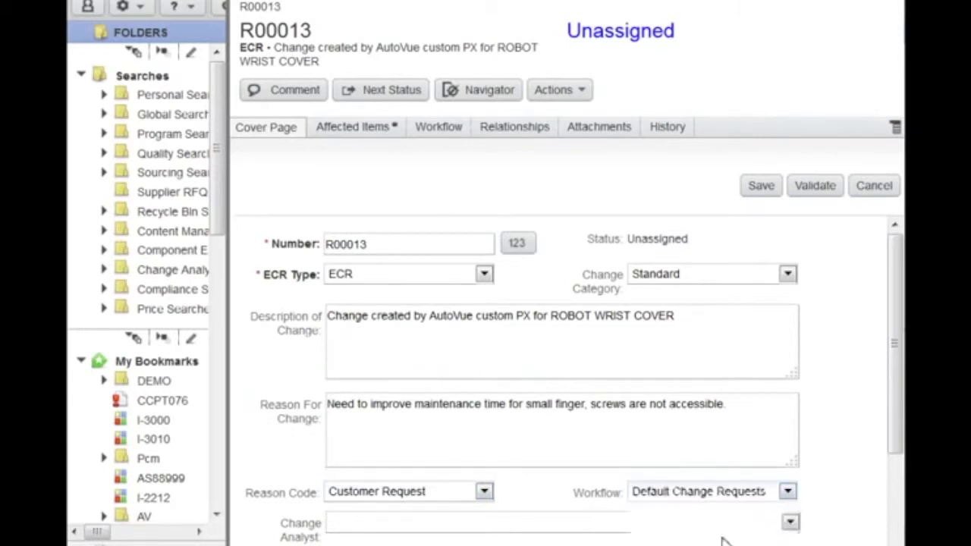
{"action": "left_click", "coordinate": [717, 523]}
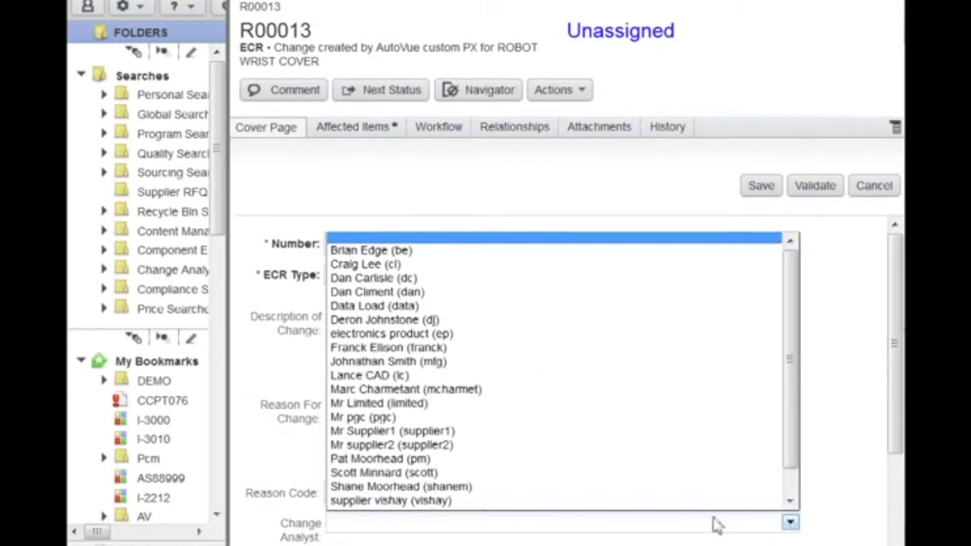
{"action": "left_click", "coordinate": [507, 275]}
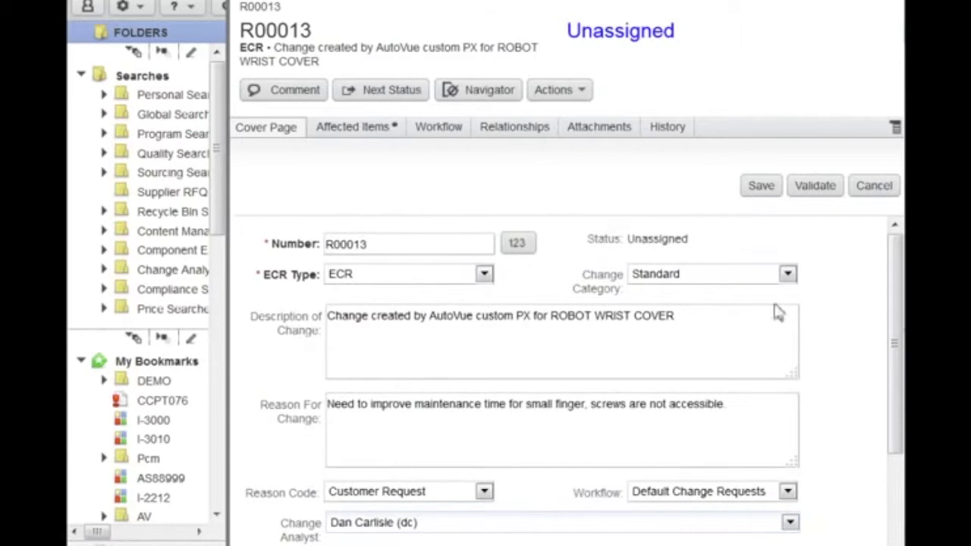
{"action": "left_click", "coordinate": [780, 195]}
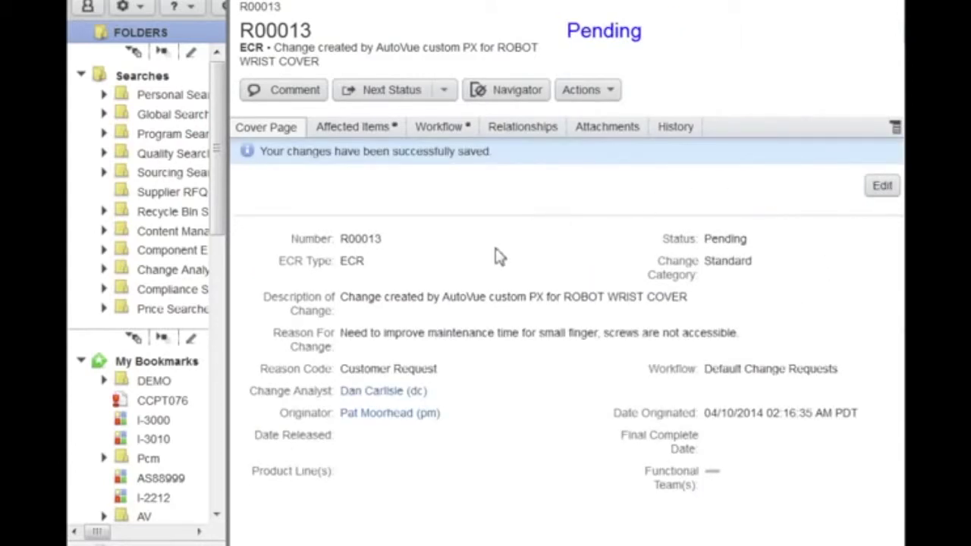
Attach ra-100-4000.asm from the affected items to the ECR, then begin moving it to Submitted.
{"action": "left_click", "coordinate": [622, 127]}
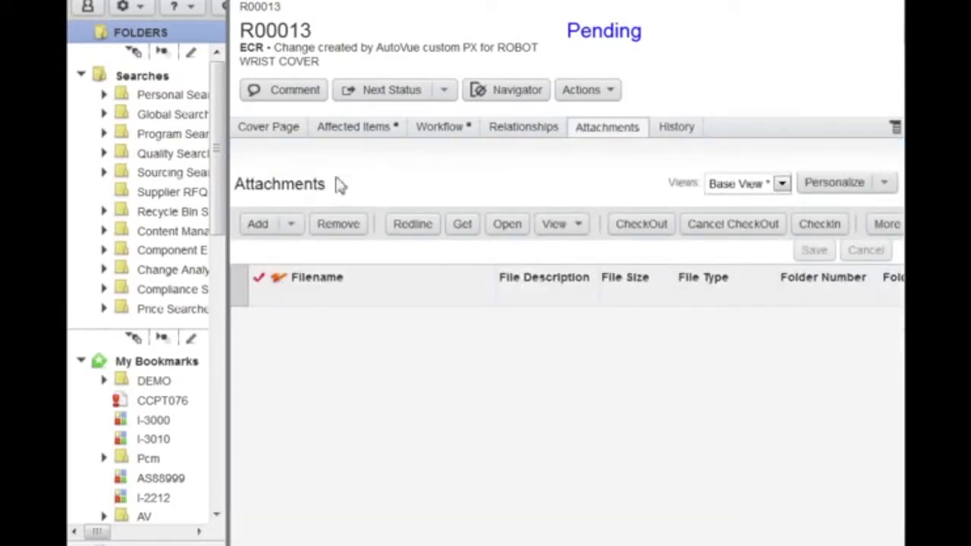
{"action": "left_click", "coordinate": [293, 229]}
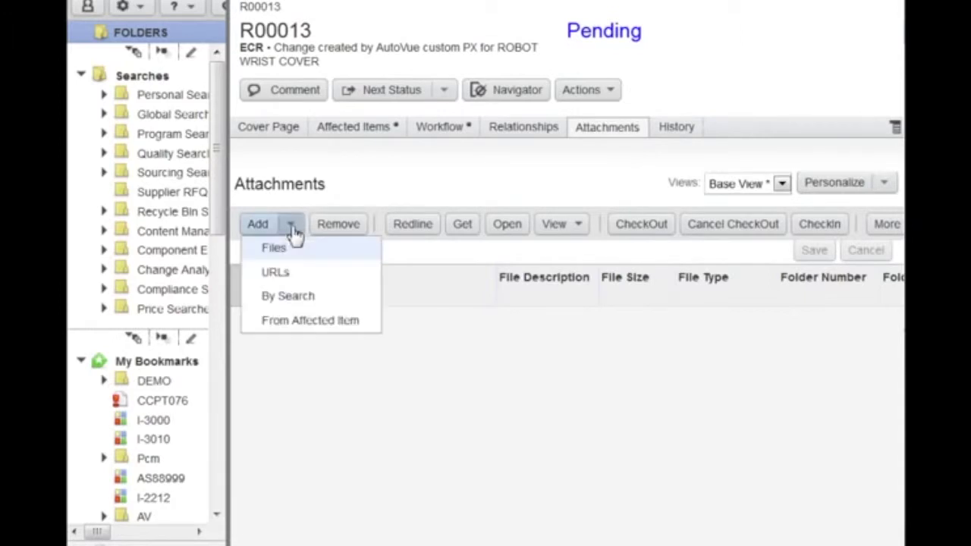
{"action": "left_click", "coordinate": [296, 321]}
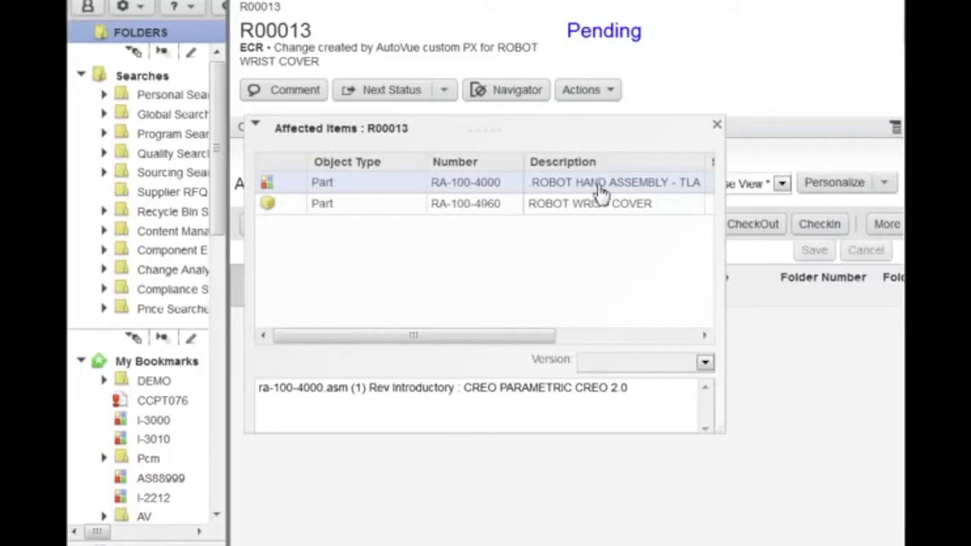
{"action": "left_click", "coordinate": [531, 391]}
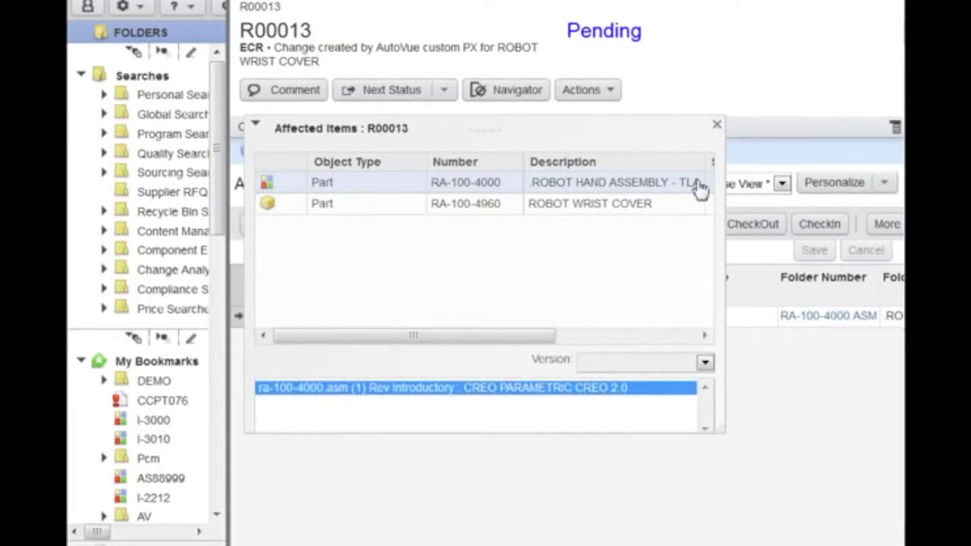
{"action": "left_click", "coordinate": [717, 125]}
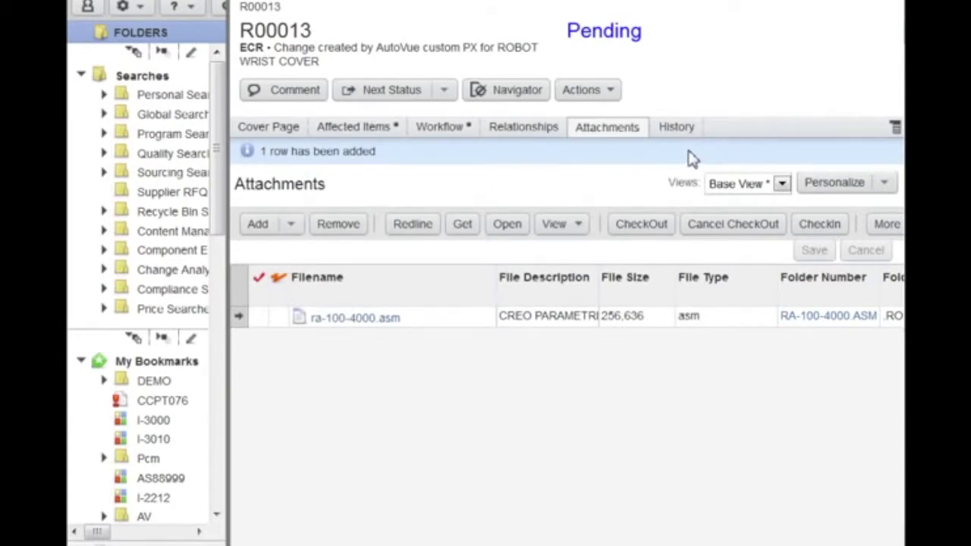
{"action": "left_click", "coordinate": [392, 97]}
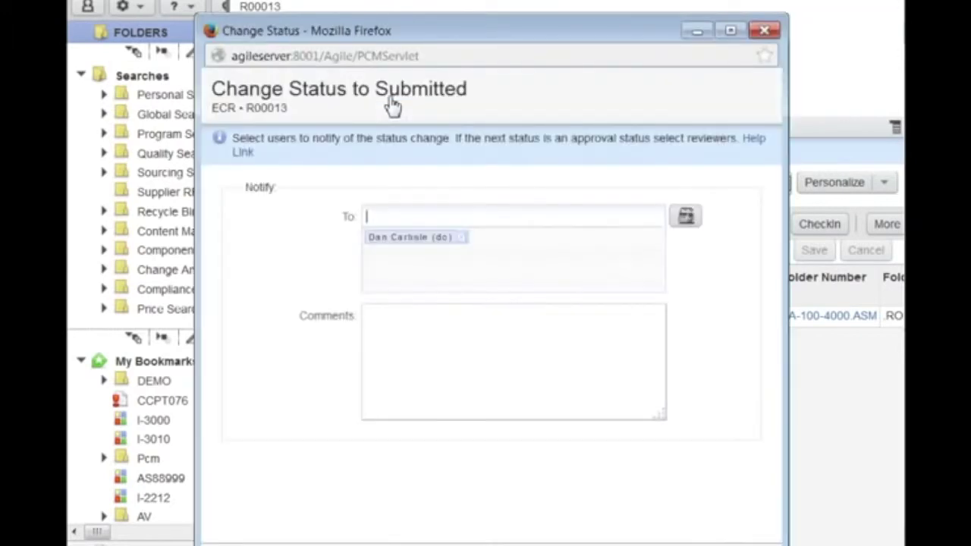
Submit the ECR with a comment about accessing the hidden little-finger screws, then log out.
{"action": "left_click", "coordinate": [424, 337]}
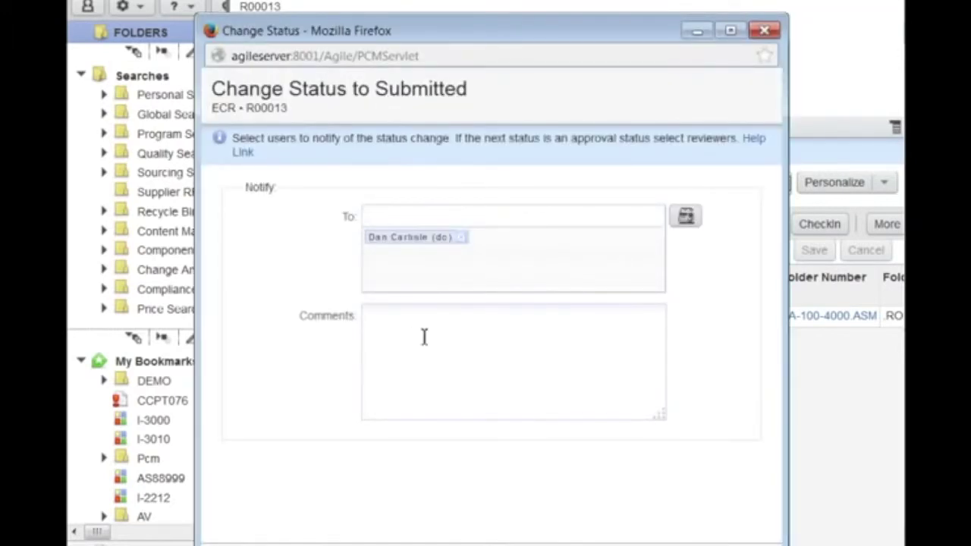
{"action": "type", "text": "Please, review the"}
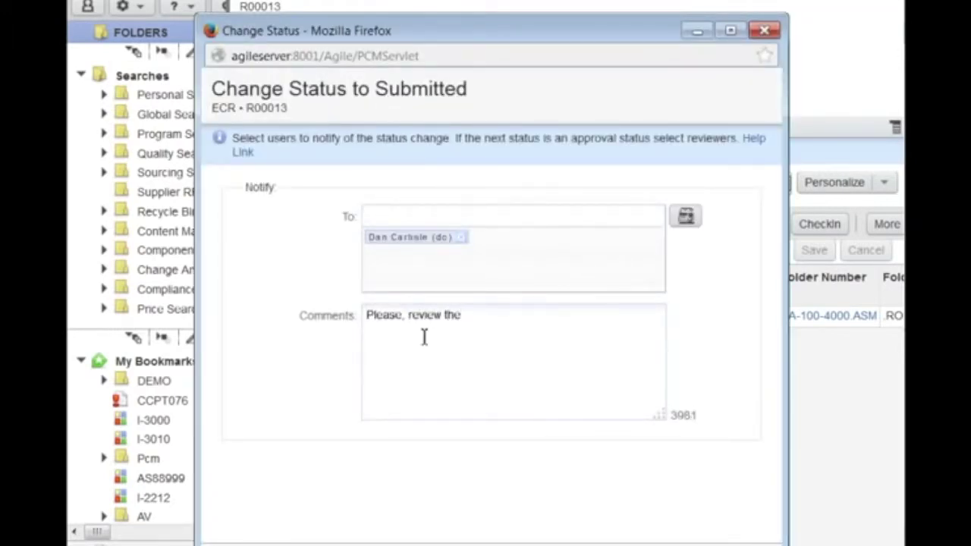
{"action": "type", "text": " design to"}
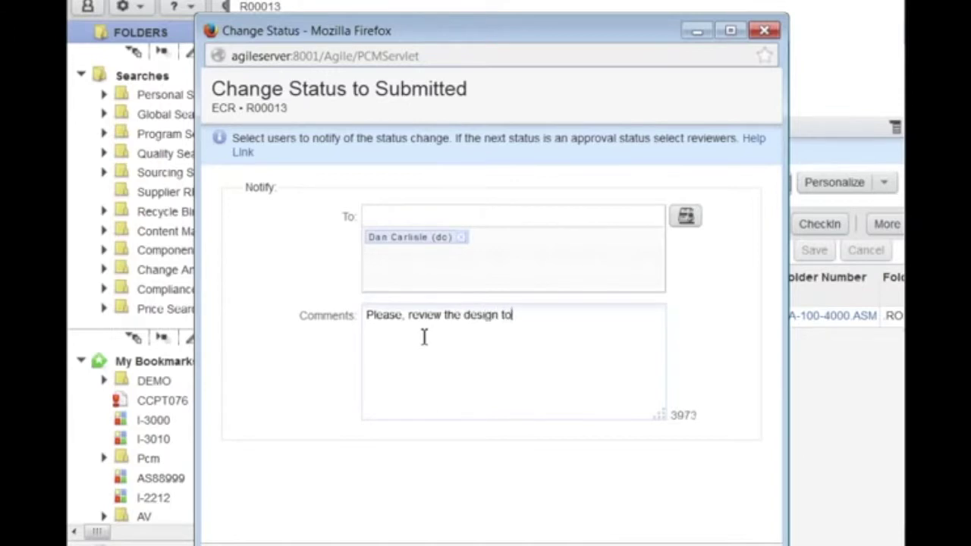
{"action": "type", "text": " improve access to littl"}
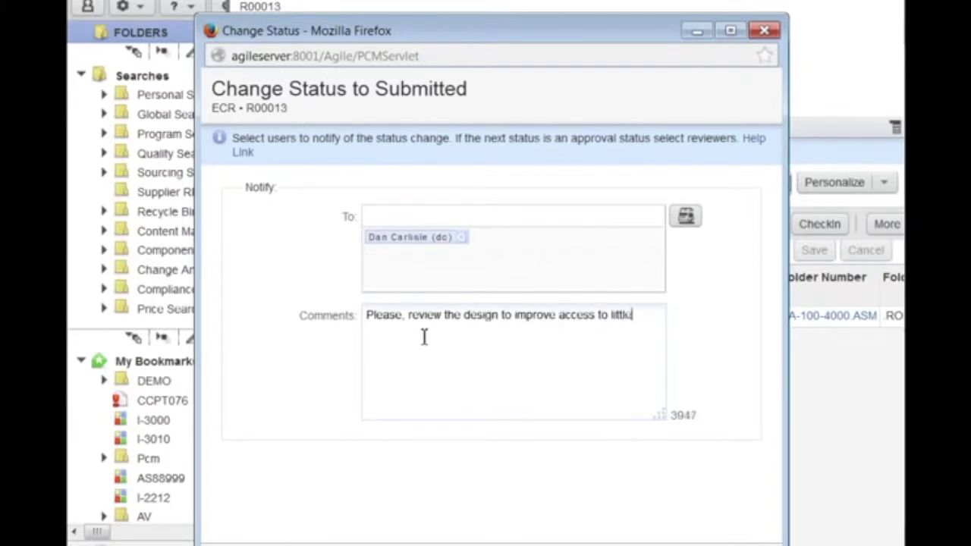
{"action": "type", "text": "e fingers screws h"}
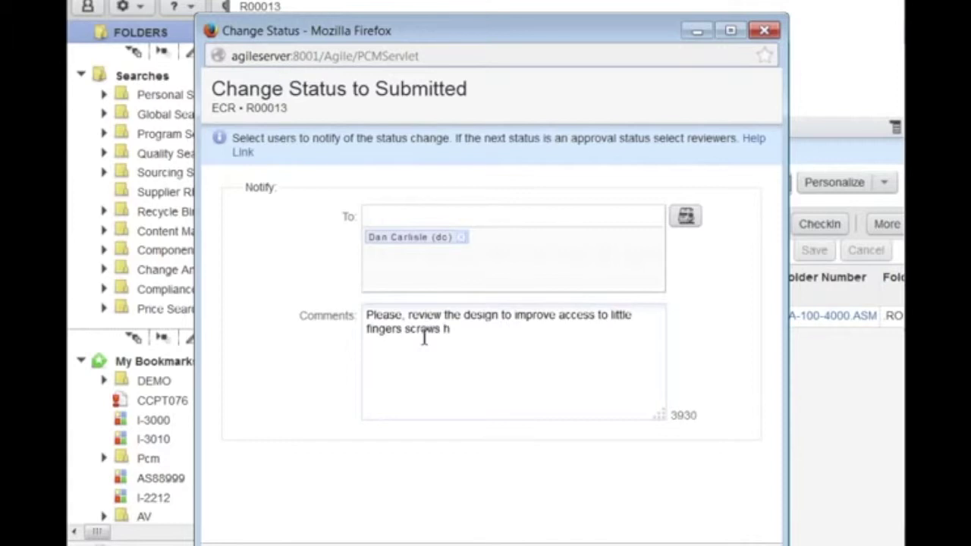
{"action": "type", "text": "idden by ban"}
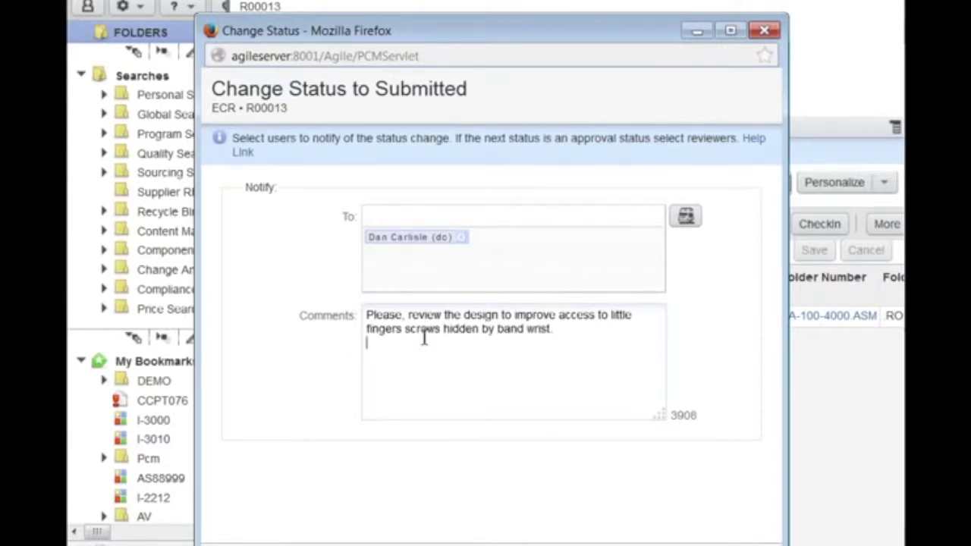
{"action": "type", "text": "d wrist."}
{"action": "key", "text": "Return"}
{"action": "type", "text": "this will improve maintenance "}
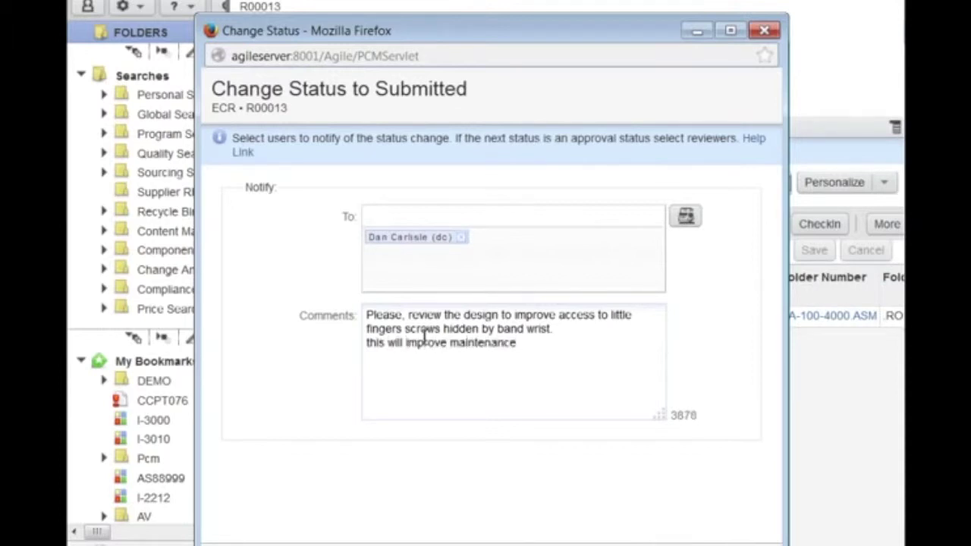
{"action": "type", "text": "time and robot availa"}
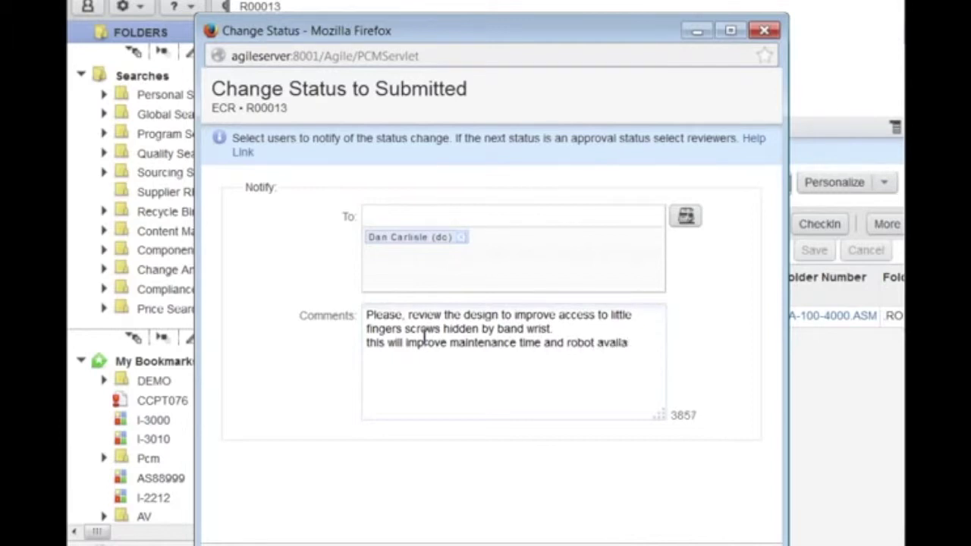
{"action": "type", "text": "bility rate."}
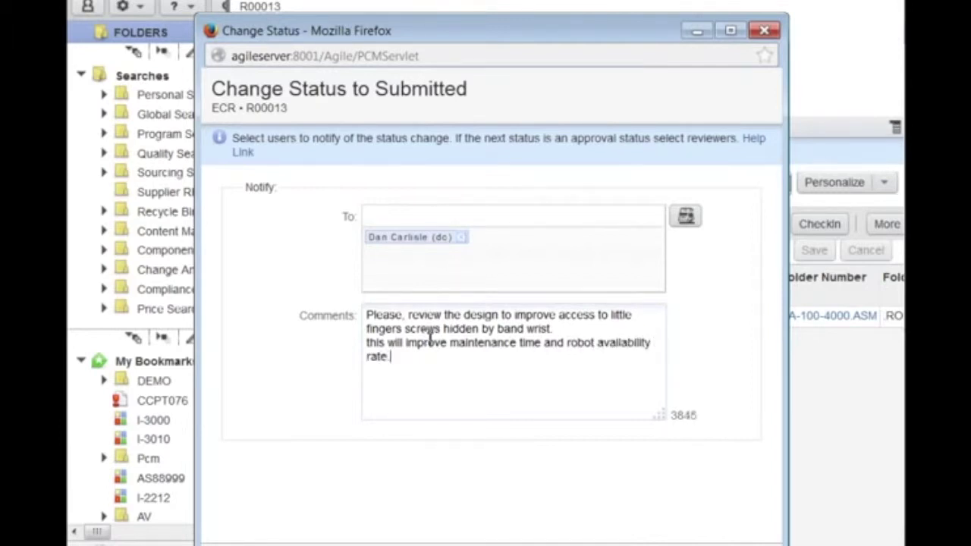
{"action": "key", "text": "Tab"}
{"action": "key", "text": "Return"}
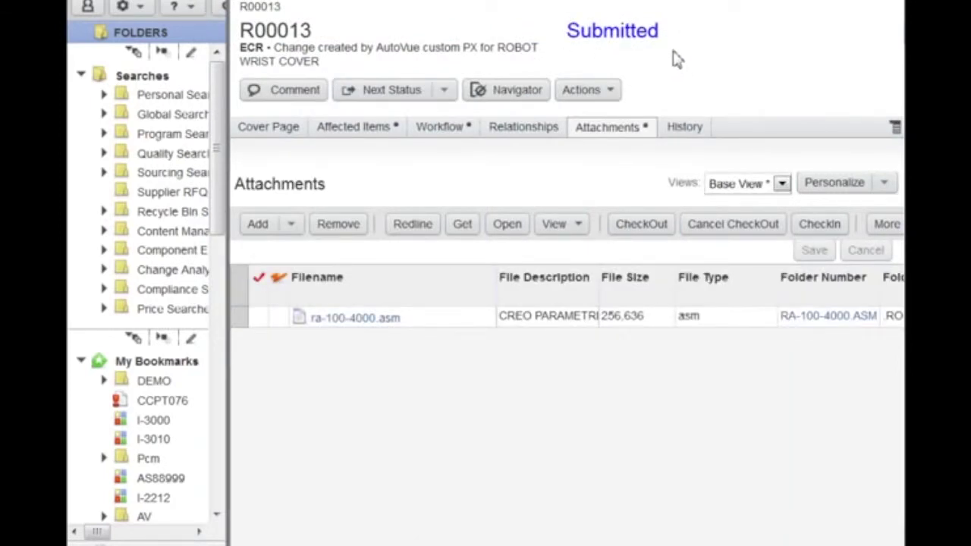
{"action": "left_click", "coordinate": [215, 17]}
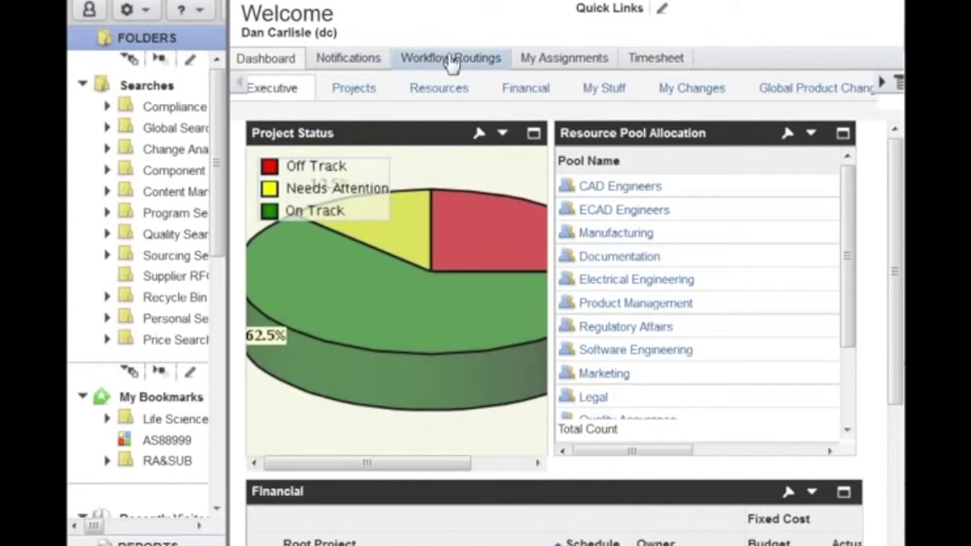
From Workflow Routings, open ECR R00013 and select its ra-100-4000.asm attachment.
{"action": "left_click", "coordinate": [452, 61]}
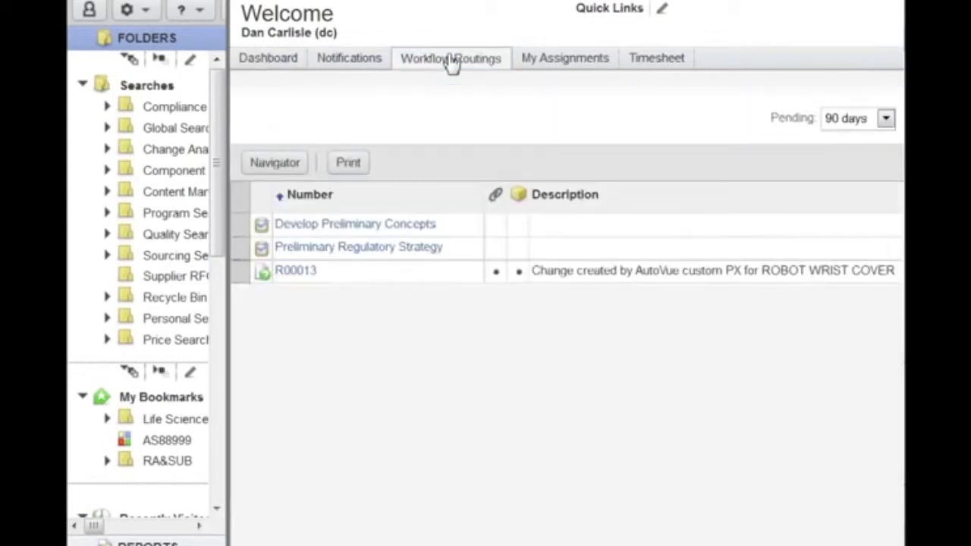
{"action": "left_click", "coordinate": [311, 273]}
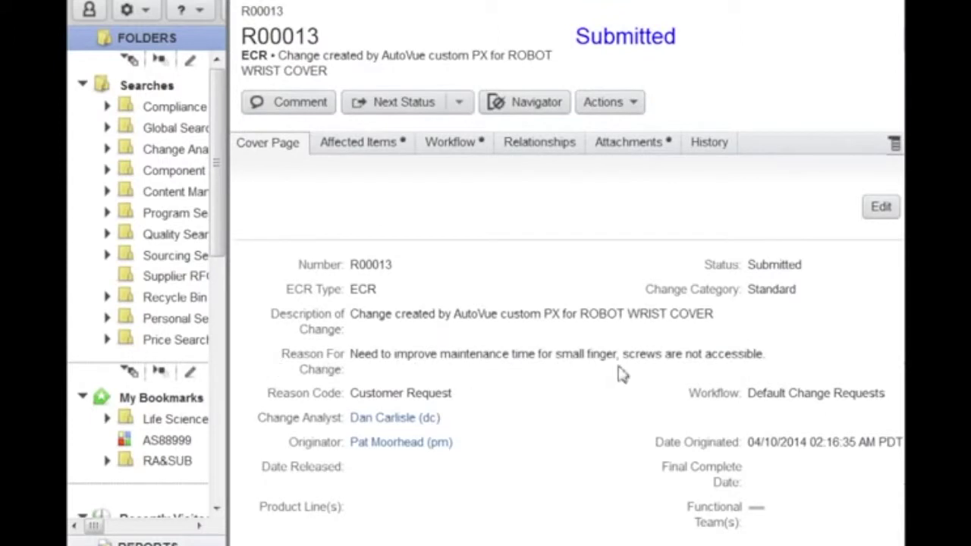
{"action": "left_click", "coordinate": [380, 150]}
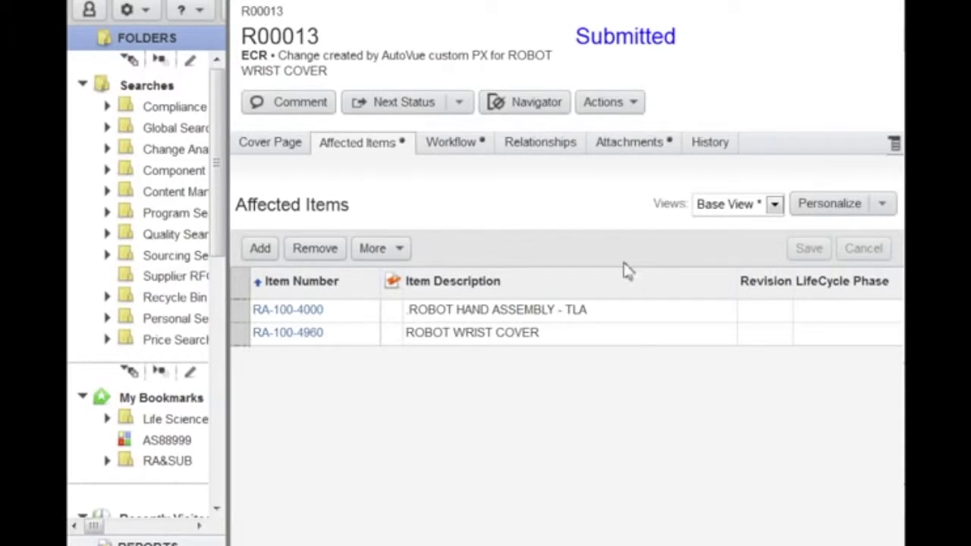
{"action": "left_click", "coordinate": [611, 153]}
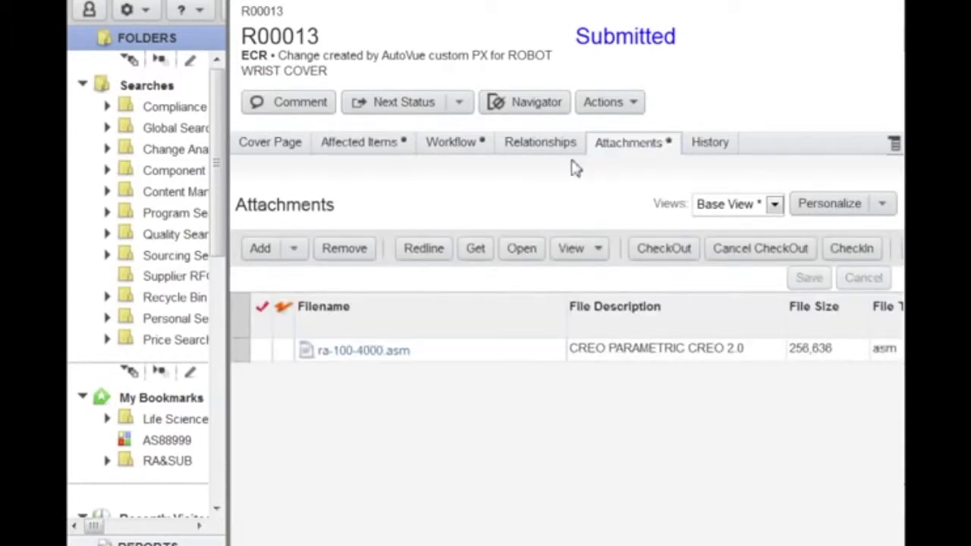
{"action": "left_click", "coordinate": [244, 350]}
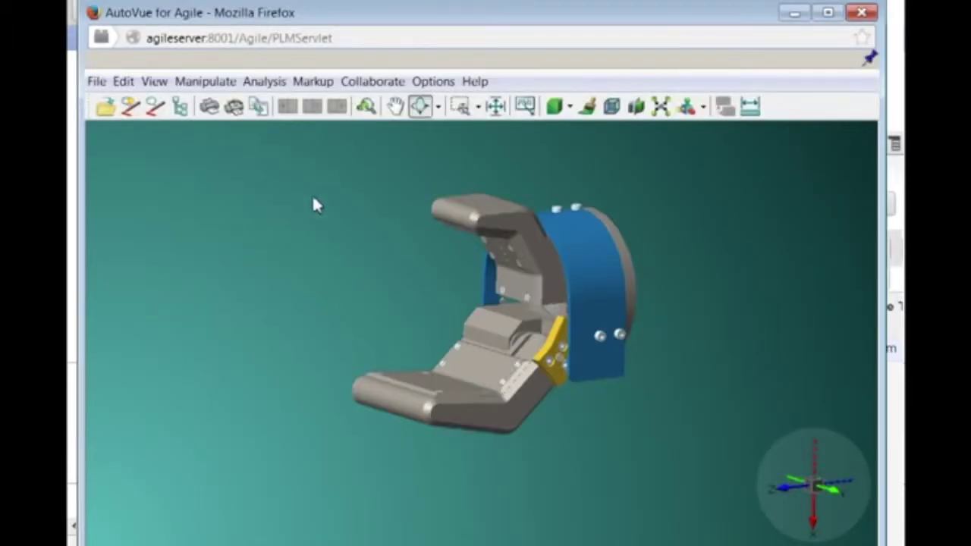
Search the model for part 4960, highlight RA-100-4960.PRT, then pick the blue C-shaped cover.
{"action": "left_click", "coordinate": [366, 106]}
{"action": "left_click", "coordinate": [349, 200]}
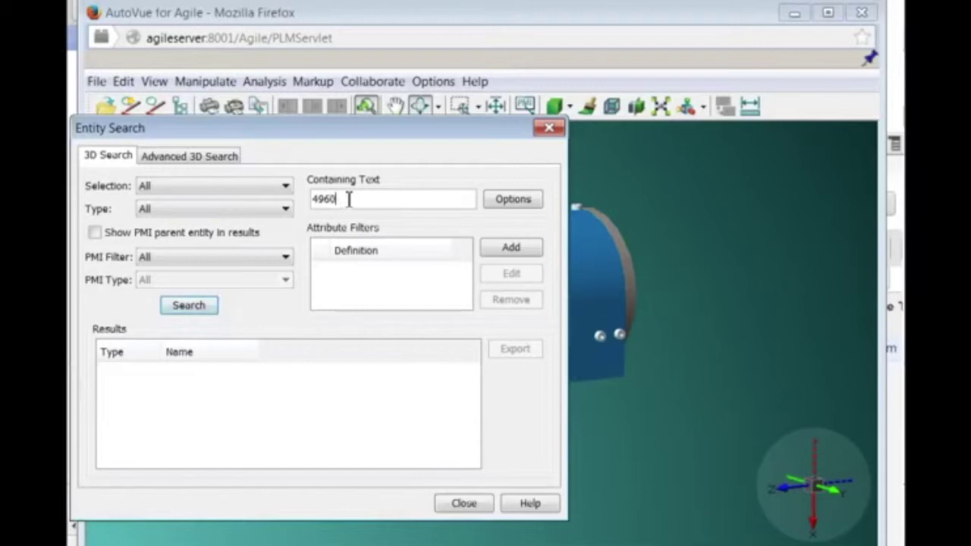
{"action": "key", "text": "Return"}
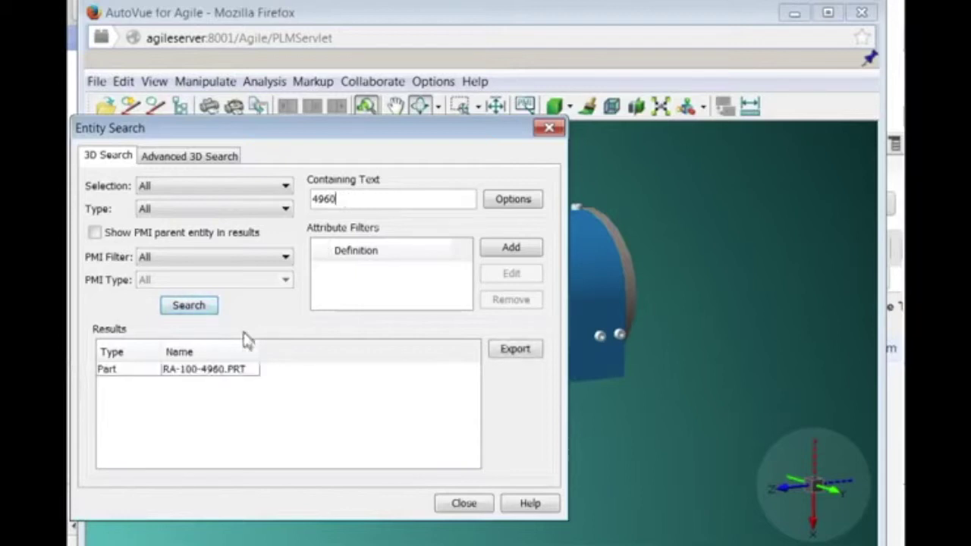
{"action": "left_click", "coordinate": [207, 370]}
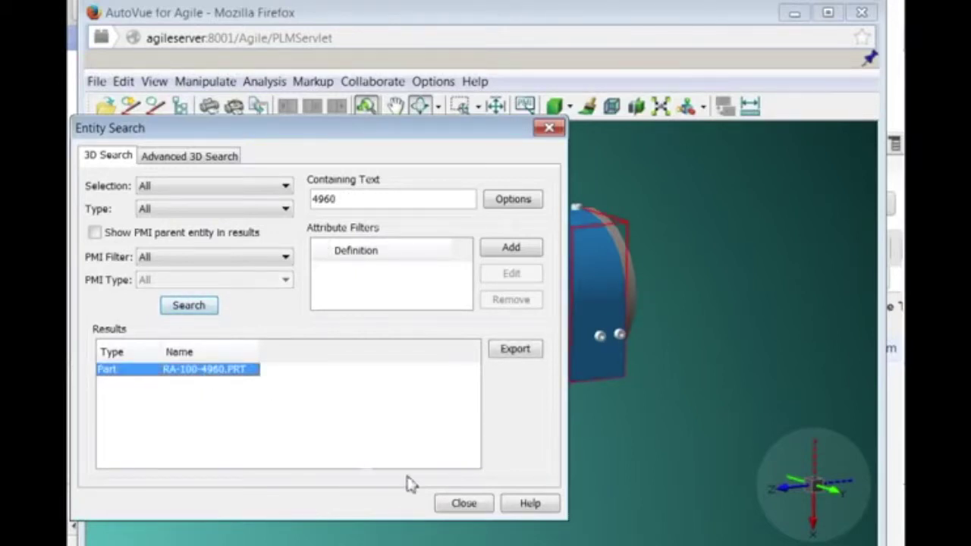
{"action": "left_click", "coordinate": [460, 504]}
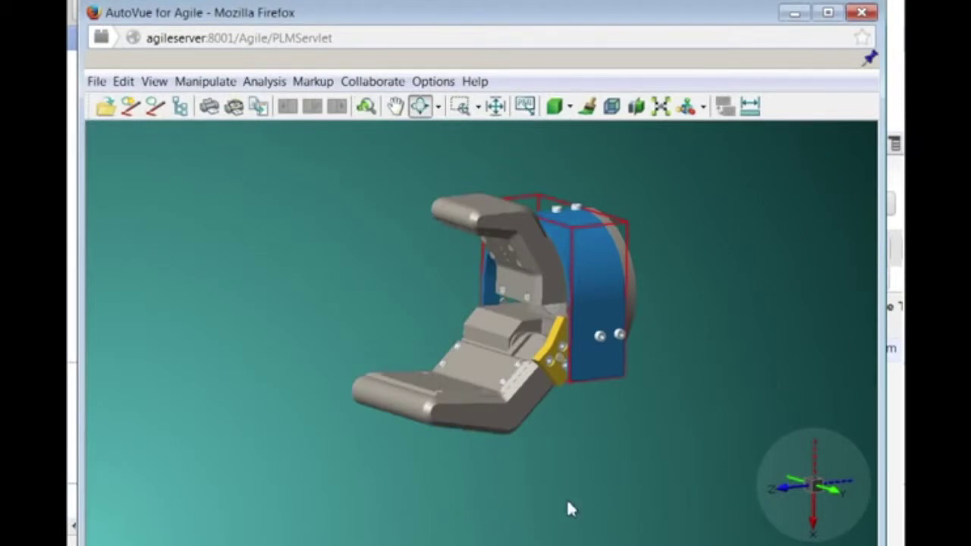
{"action": "left_click", "coordinate": [598, 280]}
{"action": "right_click", "coordinate": [598, 279]}
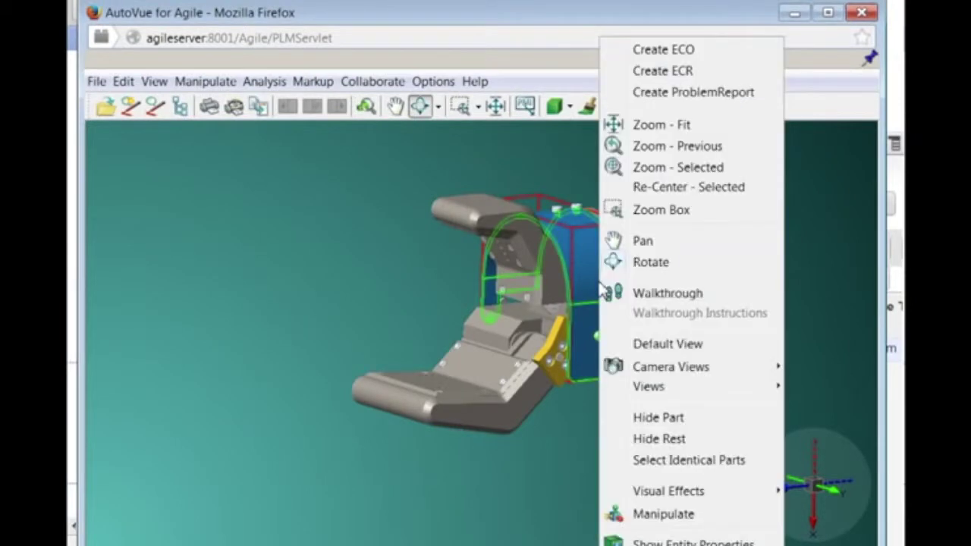
Zoom to the blue cover and slide it out of the gripper with the Manipulate tool.
{"action": "left_click", "coordinate": [677, 167]}
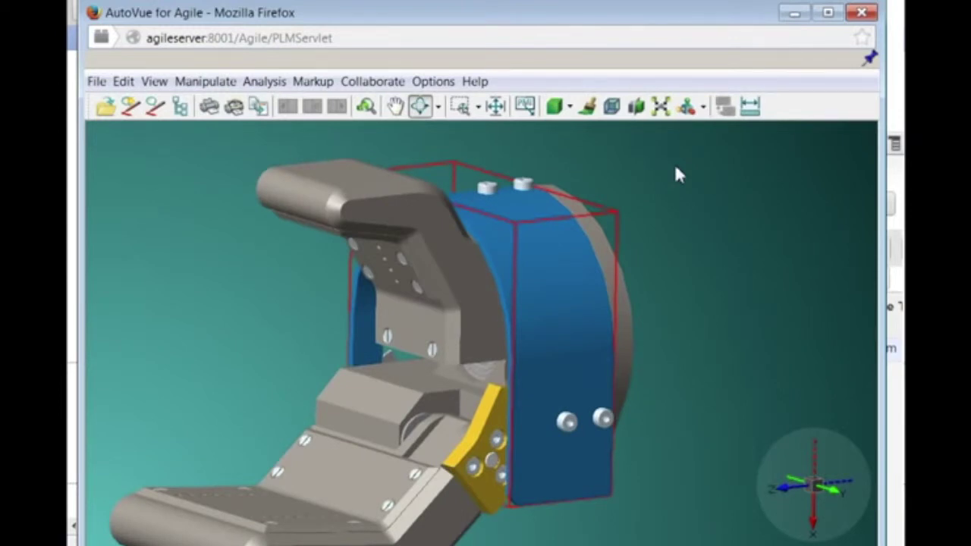
{"action": "left_click", "coordinate": [686, 107]}
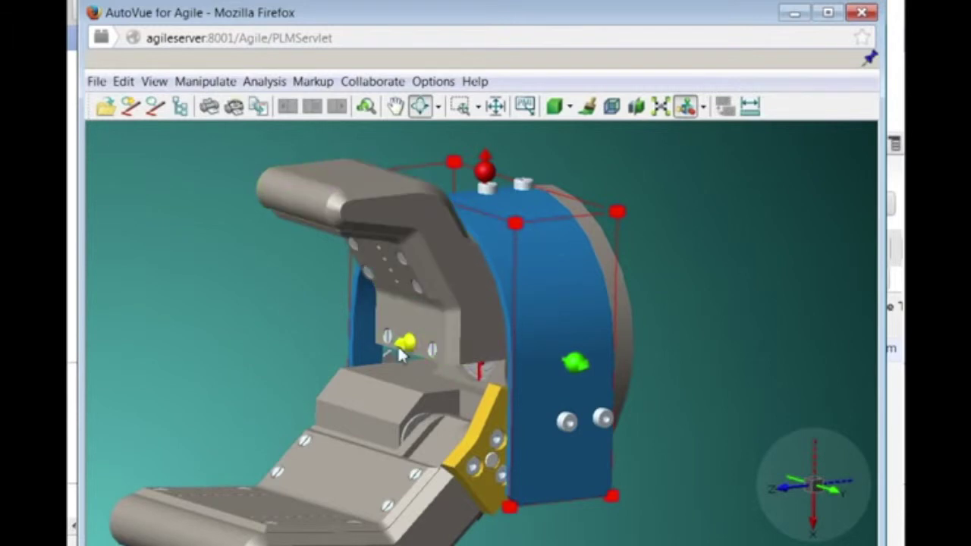
{"action": "left_click_drag", "start_coordinate": [404, 345], "coordinate": [659, 315]}
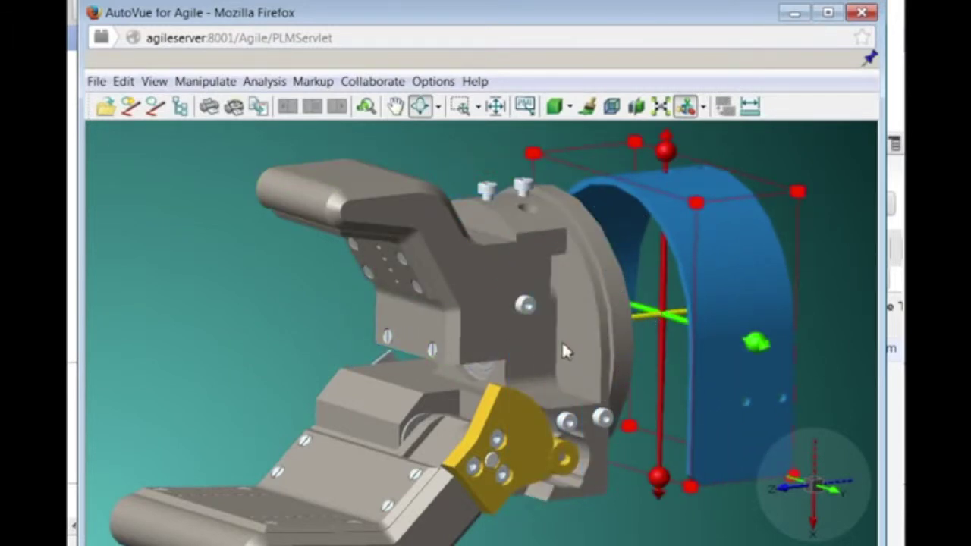
{"action": "scroll", "coordinate": [563, 334], "scroll_direction": "up", "scroll_amount": 8}
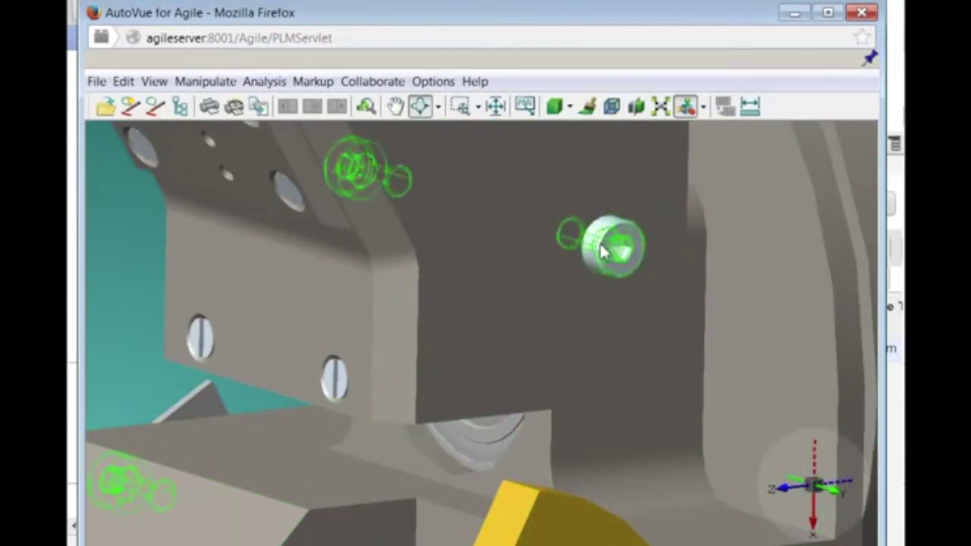
Pull the bolt inside the gripper body partly out of its hole.
{"action": "left_click", "coordinate": [604, 253]}
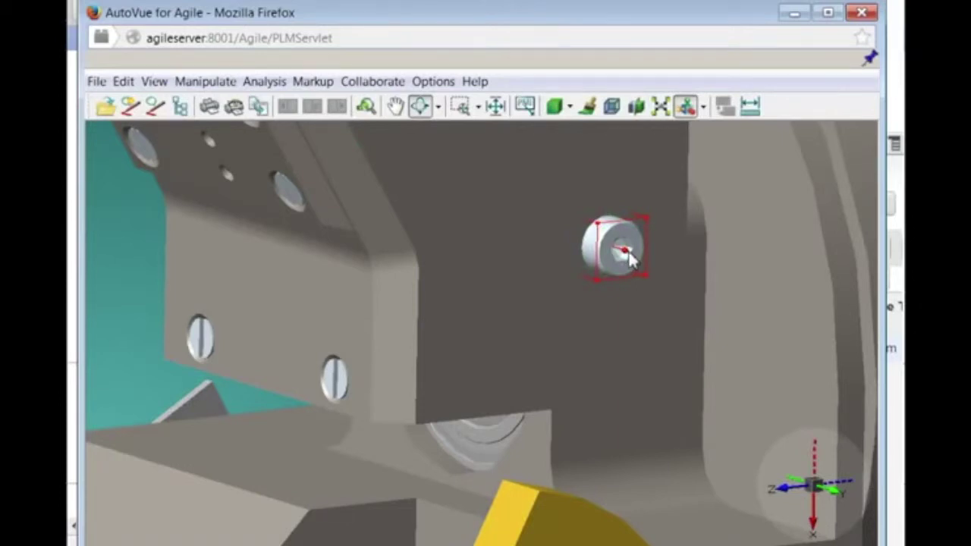
{"action": "left_click_drag", "start_coordinate": [628, 258], "coordinate": [895, 415]}
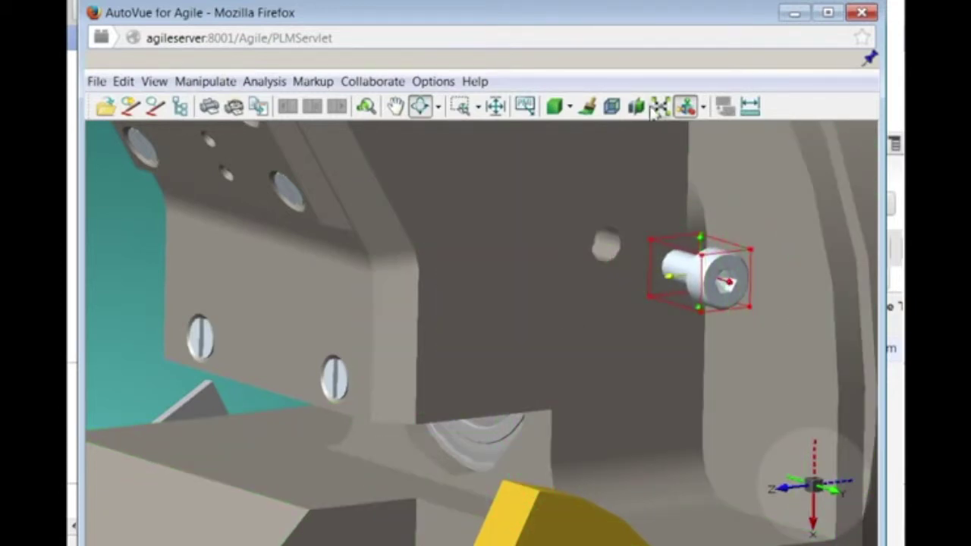
{"action": "left_click", "coordinate": [686, 107]}
Measure the bolt head's arc edge: radius 2.5 mm, length 7.853982 mm, sweep 180 degrees.
{"action": "left_click", "coordinate": [749, 107]}
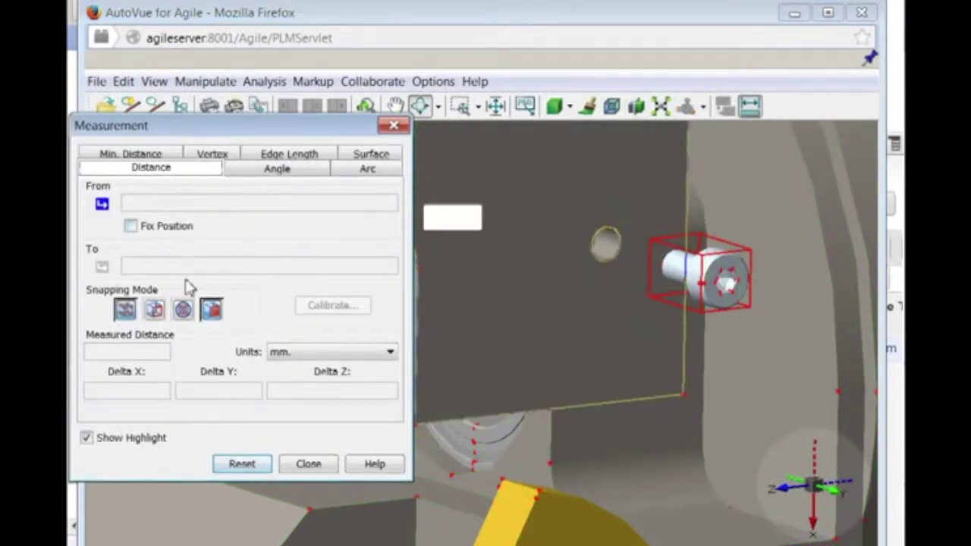
{"action": "left_click", "coordinate": [356, 170]}
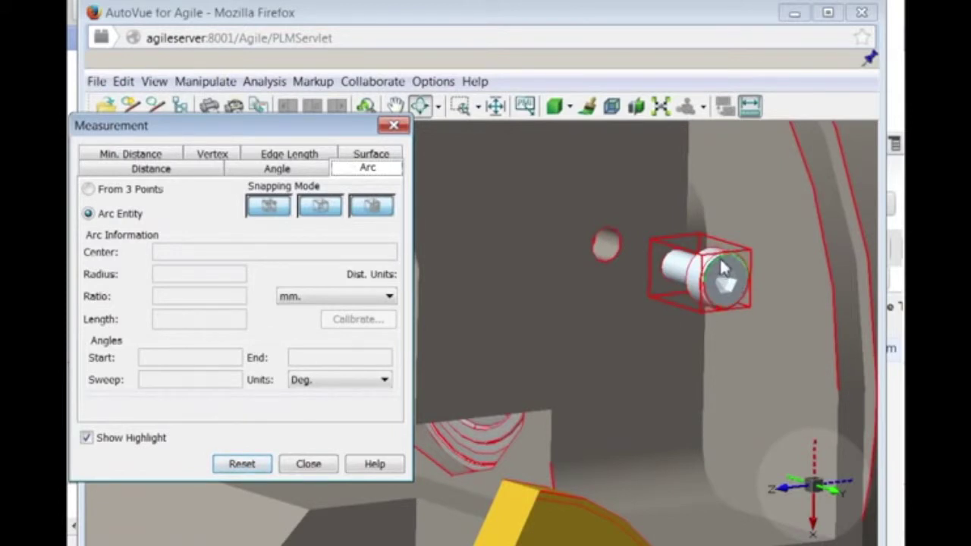
{"action": "left_click", "coordinate": [722, 267]}
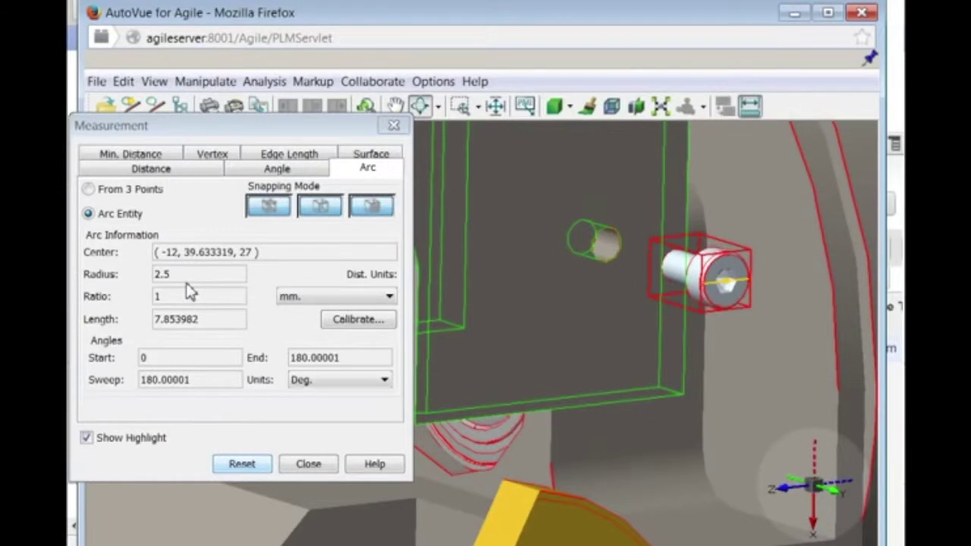
Enter Markup mode and add an R2.5 mm arc-radius markup labelled above the bolt head.
{"action": "left_click", "coordinate": [311, 466]}
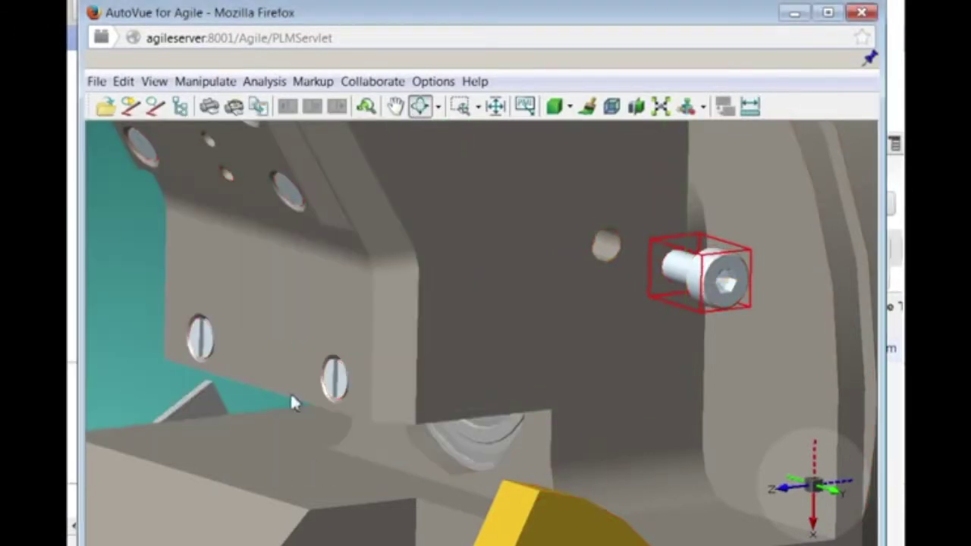
{"action": "left_click", "coordinate": [130, 106]}
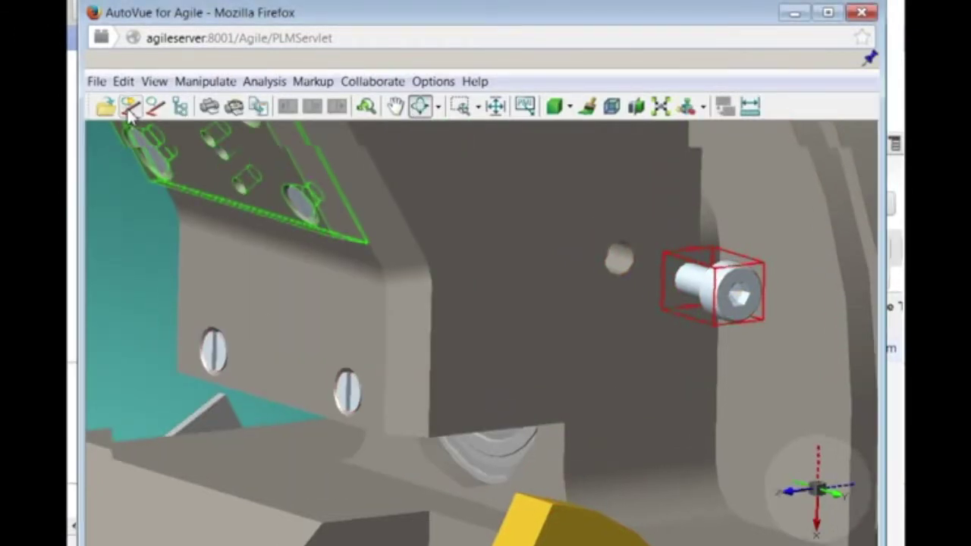
{"action": "left_click", "coordinate": [97, 226]}
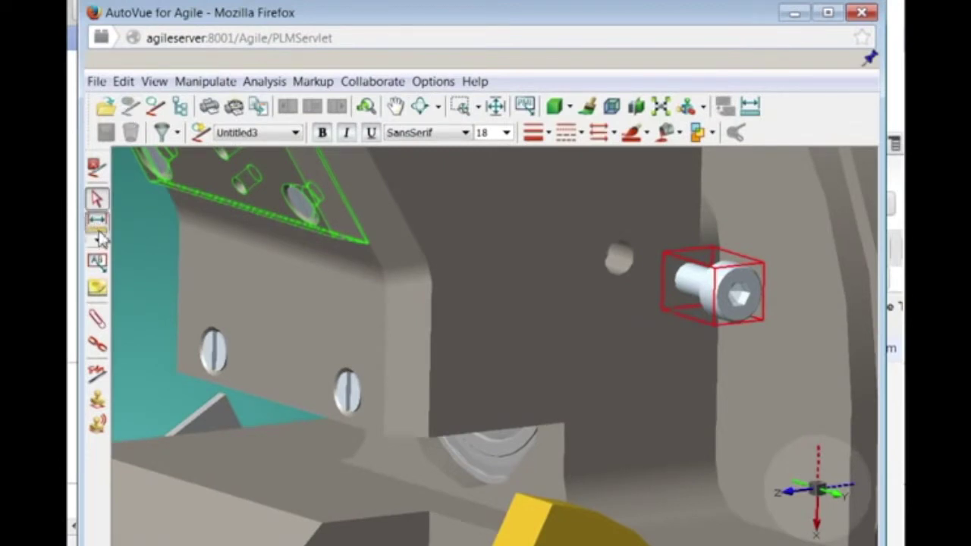
{"action": "left_click", "coordinate": [179, 172]}
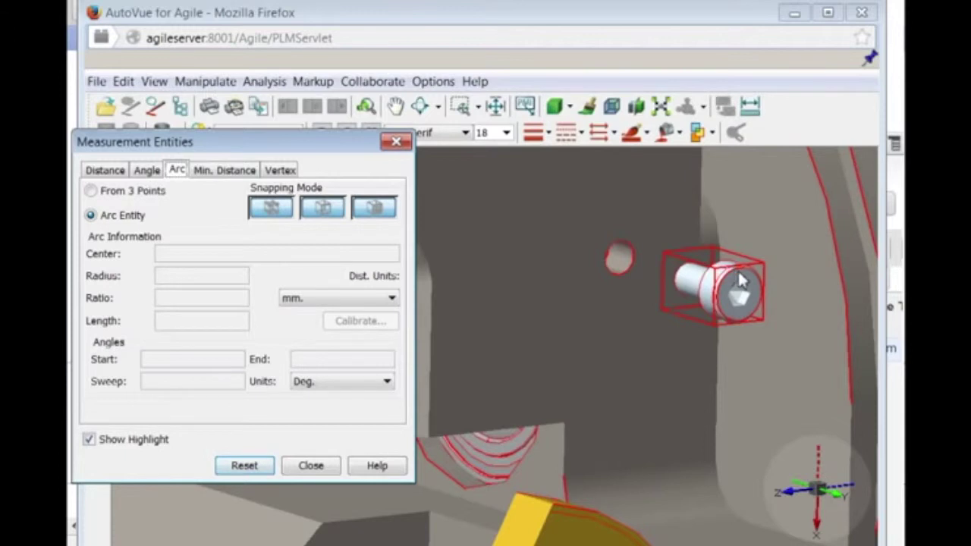
{"action": "left_click", "coordinate": [742, 283]}
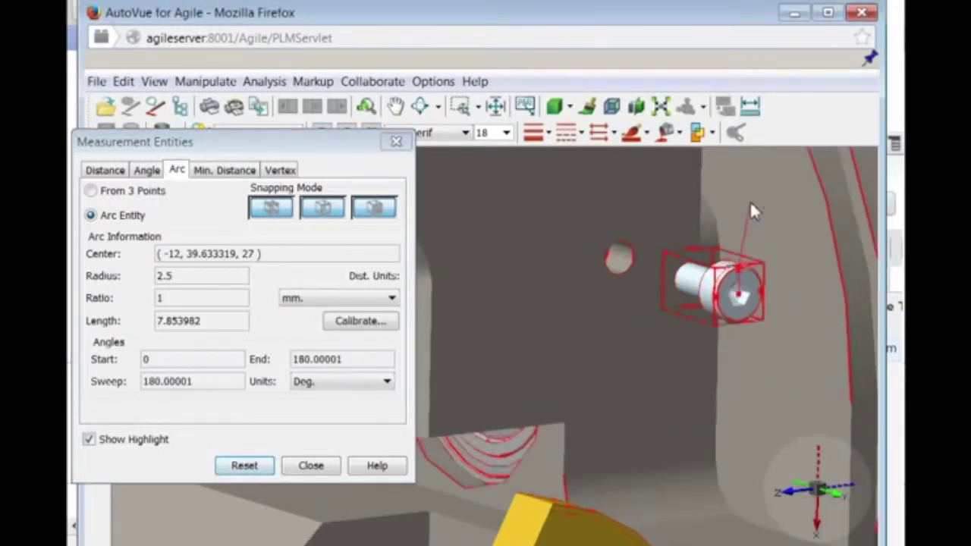
{"action": "scroll", "coordinate": [749, 200], "scroll_direction": "down", "scroll_amount": 5}
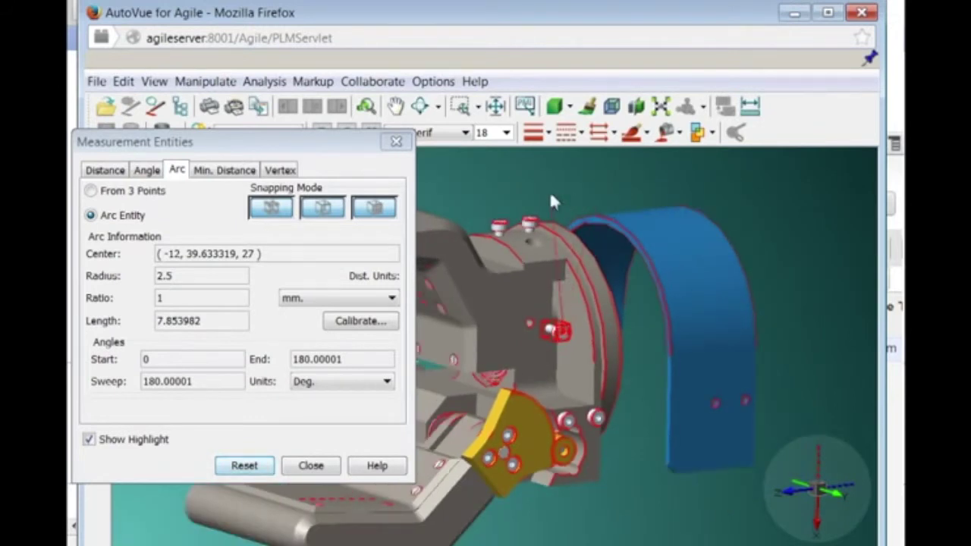
{"action": "left_click", "coordinate": [551, 187]}
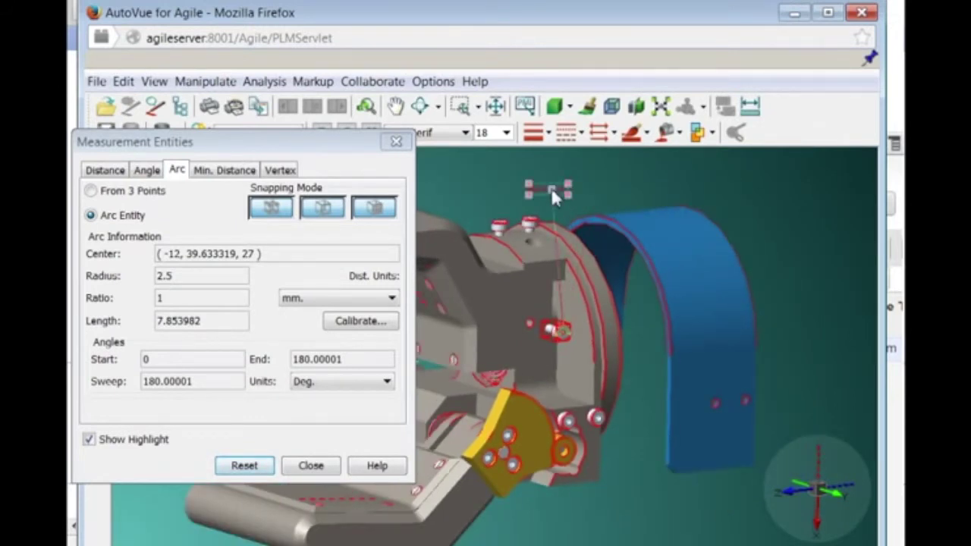
{"action": "left_click", "coordinate": [308, 467]}
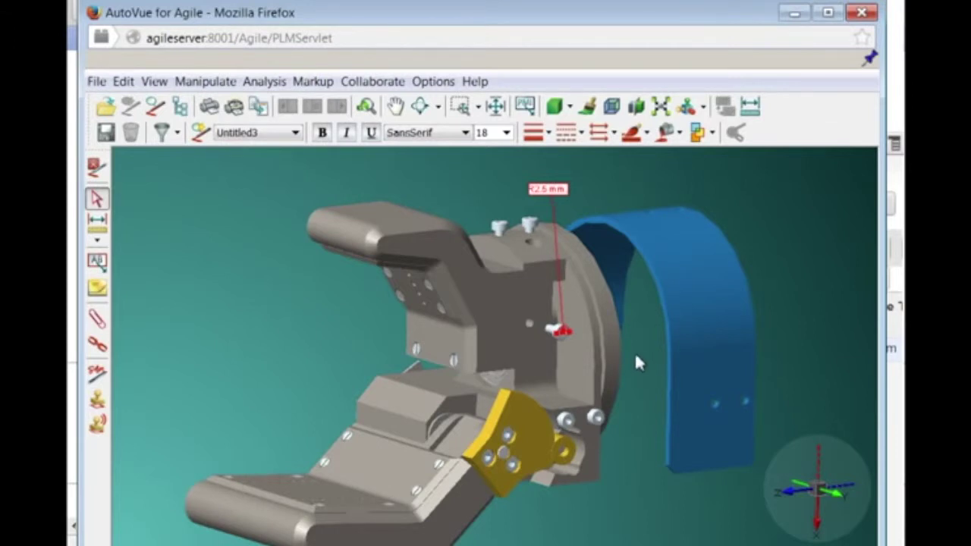
Add a 34 mm distance markup across the blue cover, with its label placed above it.
{"action": "left_click", "coordinate": [96, 220]}
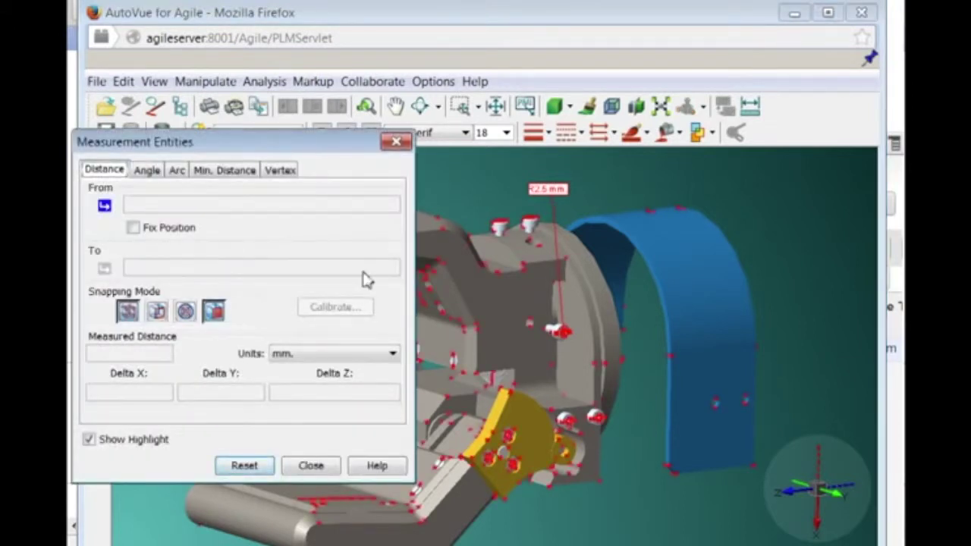
{"action": "left_click", "coordinate": [668, 354]}
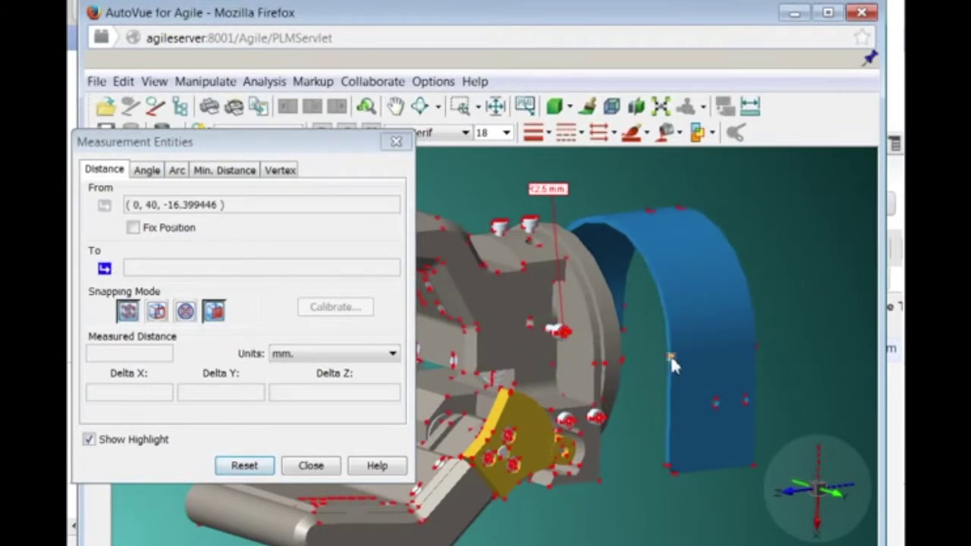
{"action": "left_click", "coordinate": [755, 354]}
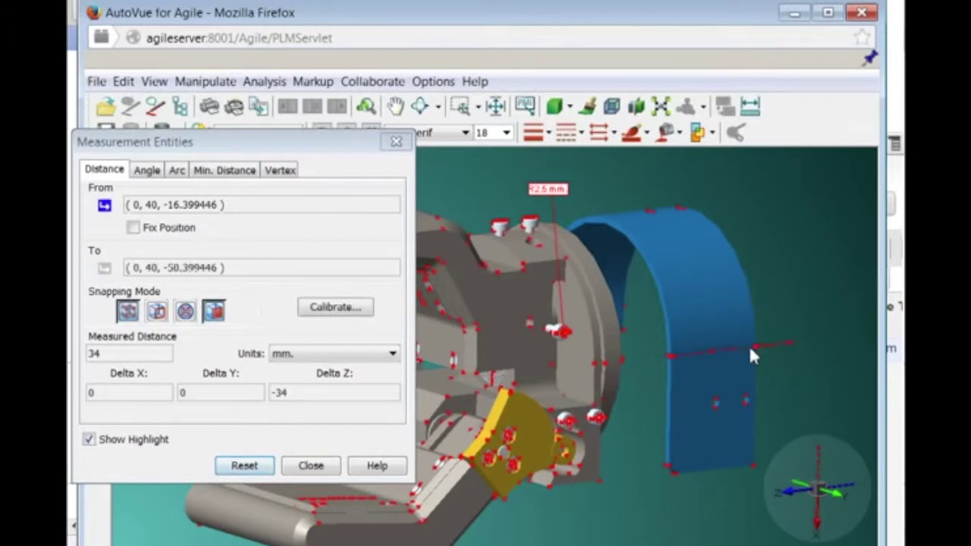
{"action": "left_click", "coordinate": [311, 465]}
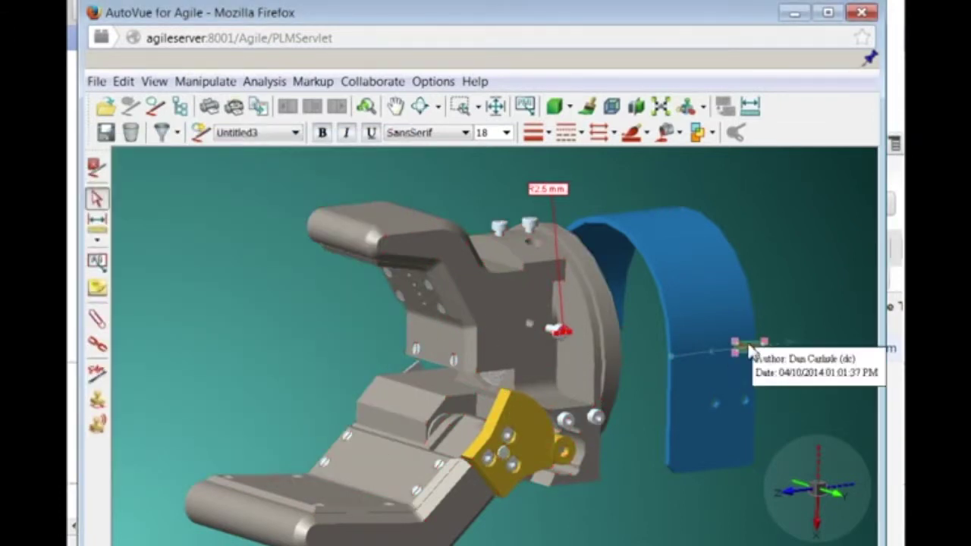
{"action": "left_click_drag", "start_coordinate": [748, 346], "coordinate": [738, 315]}
{"action": "left_click_drag", "start_coordinate": [665, 213], "coordinate": [770, 192]}
{"action": "left_click", "coordinate": [663, 188]}
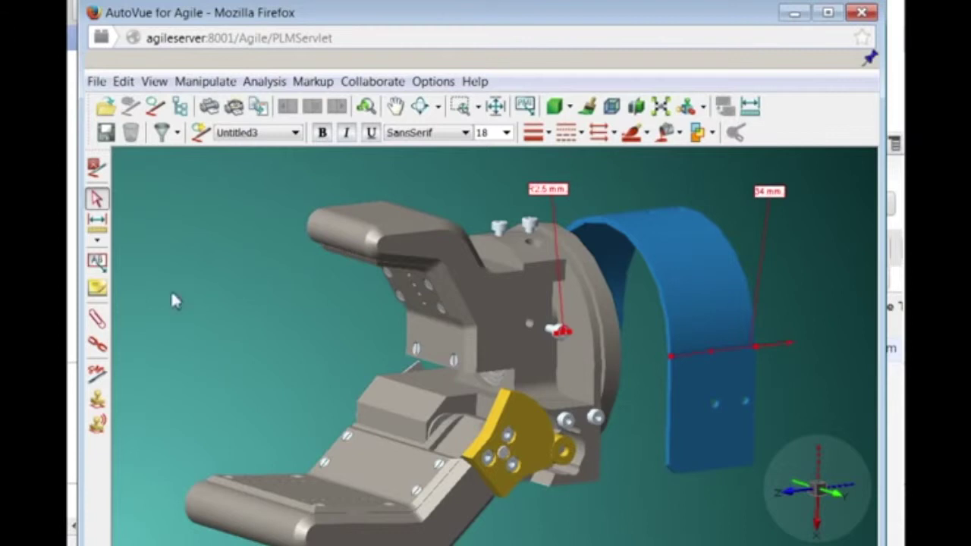
Attach a note to the blue cover requesting a 10 mm hole on both sides, then select the band.
{"action": "left_click", "coordinate": [97, 260]}
{"action": "left_click", "coordinate": [156, 228]}
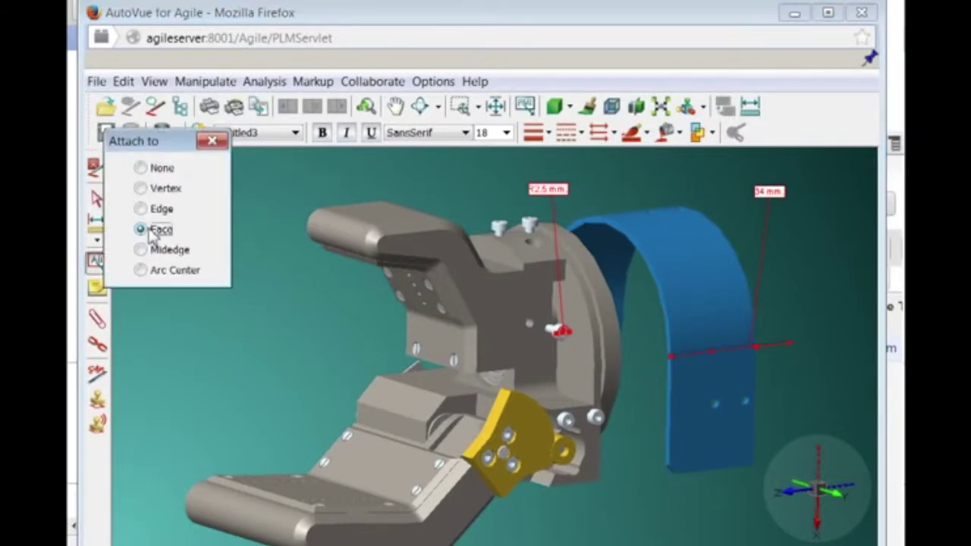
{"action": "left_click", "coordinate": [710, 301]}
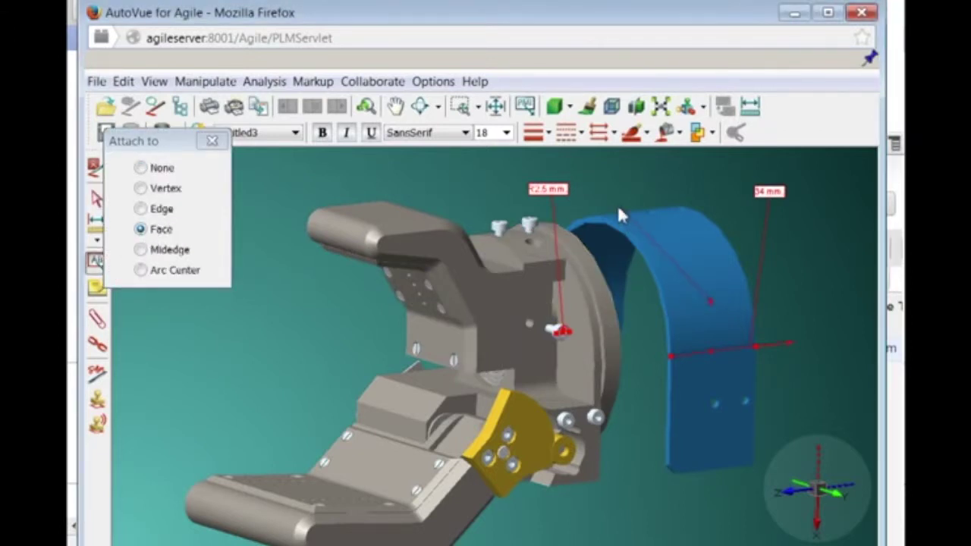
{"action": "left_click", "coordinate": [663, 258]}
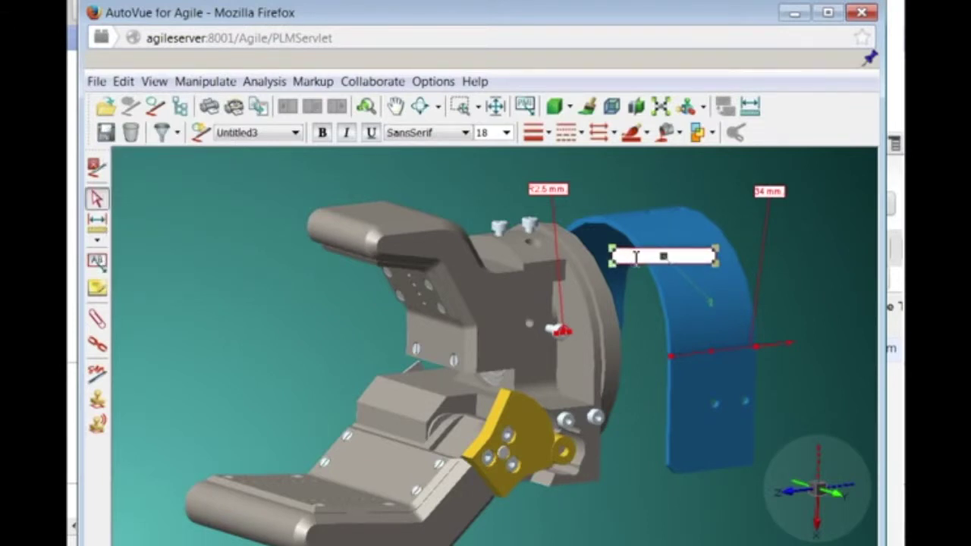
{"action": "key", "text": "Return"}
{"action": "key", "text": "Return"}
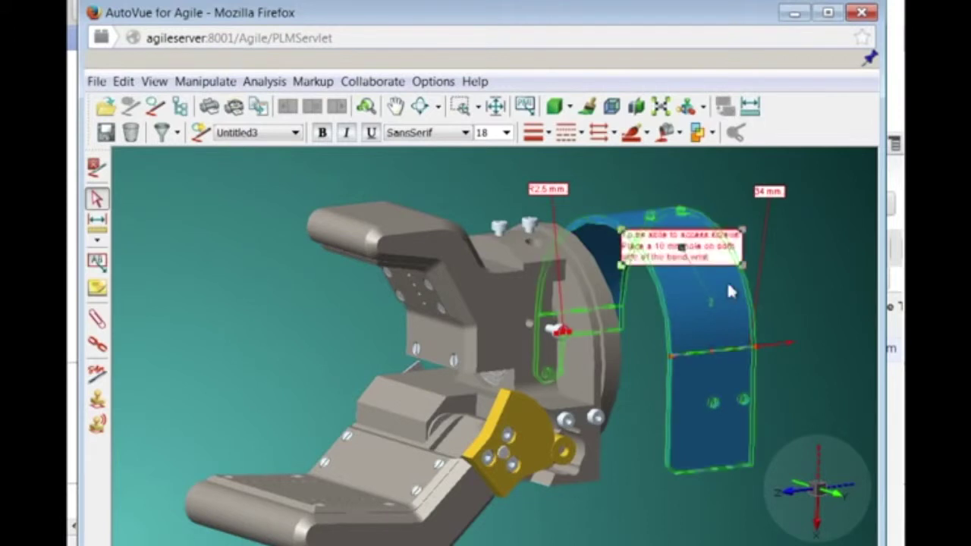
{"action": "left_click", "coordinate": [726, 281]}
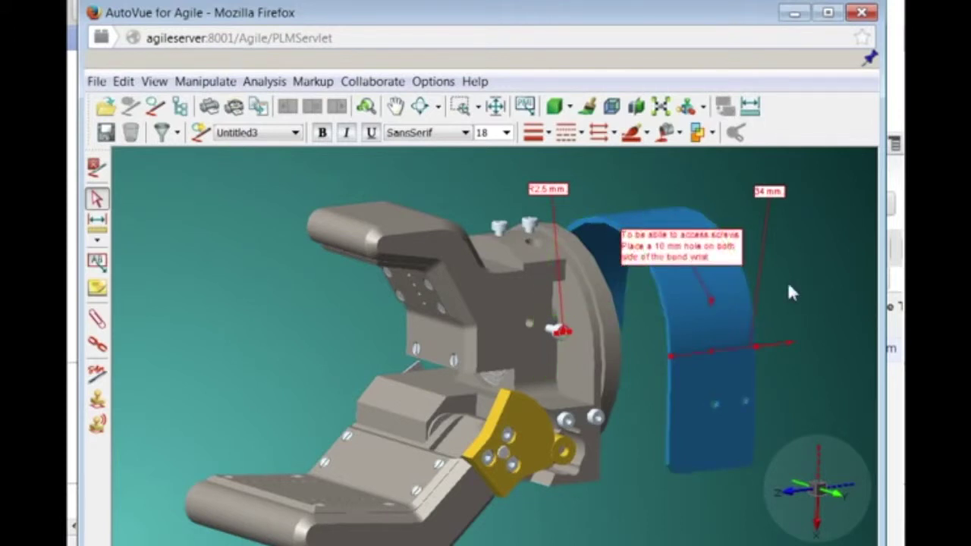
{"action": "left_click", "coordinate": [691, 376]}
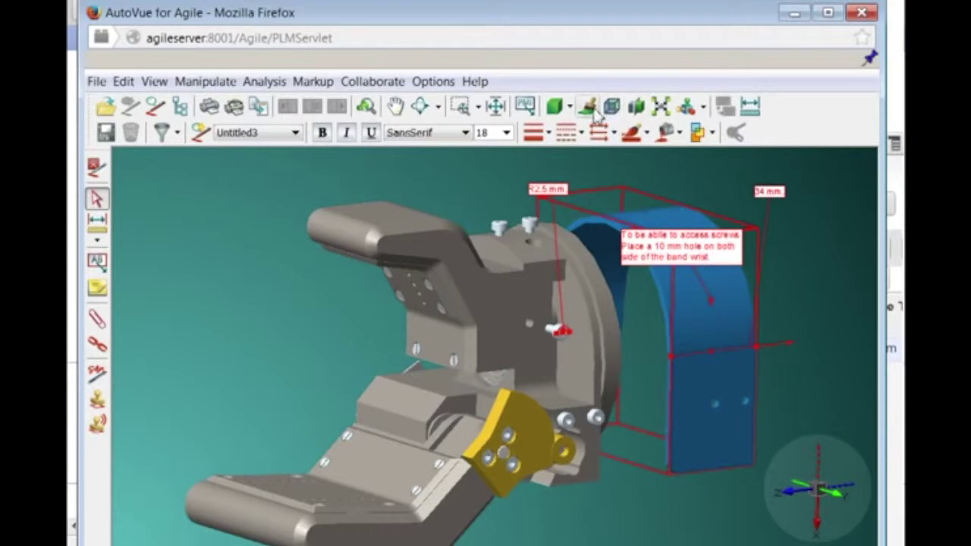
Recolour the selected wrist band to magenta.
{"action": "left_click", "coordinate": [590, 111]}
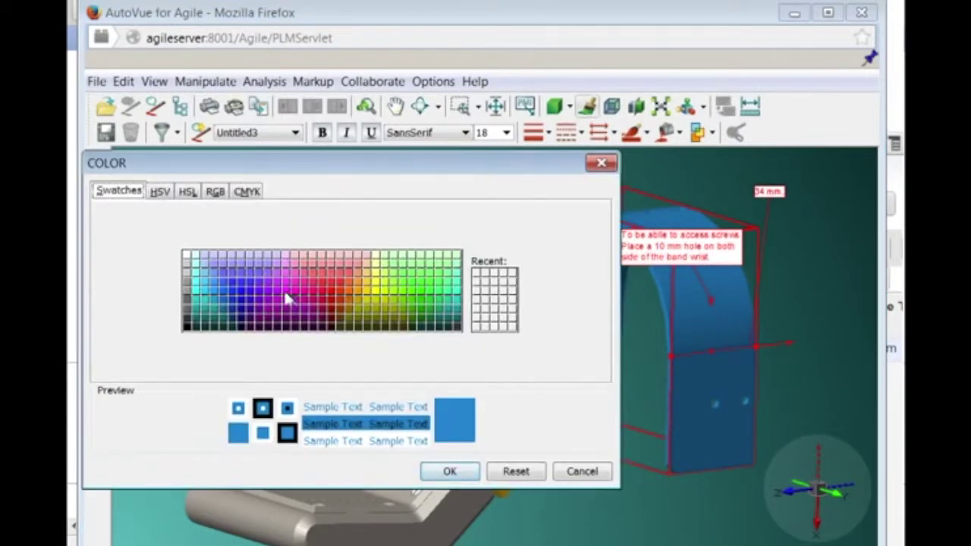
{"action": "left_click", "coordinate": [286, 293]}
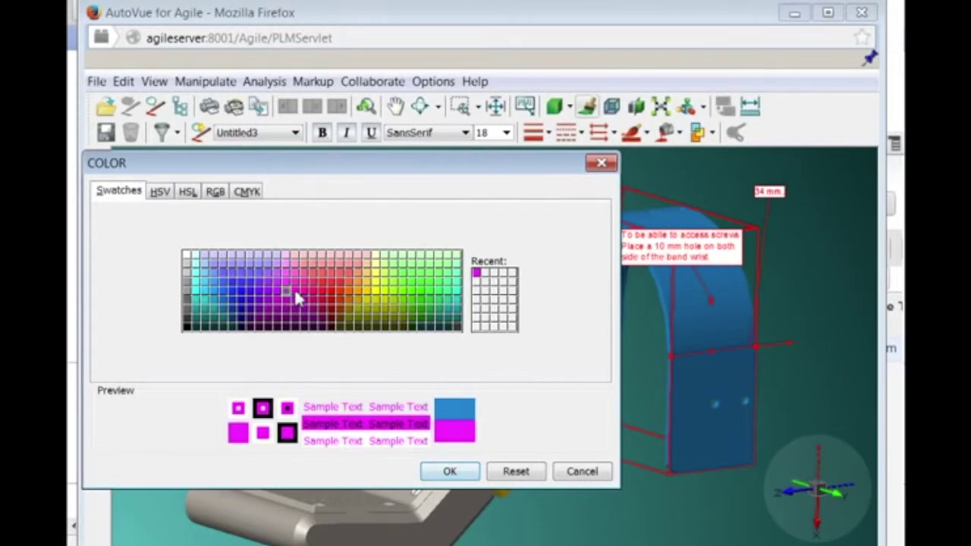
{"action": "left_click", "coordinate": [449, 473]}
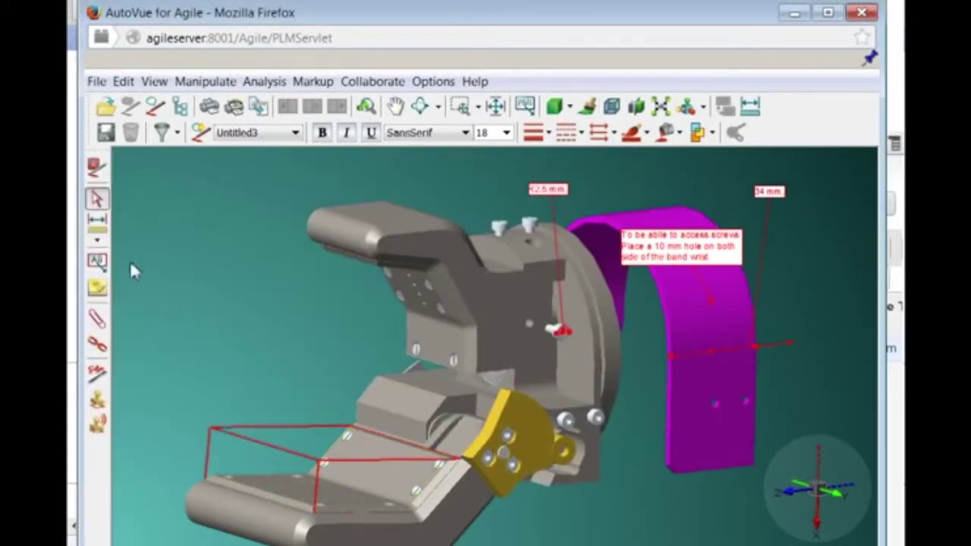
Attach a note to the band face reading 'Change color to purple (new this year)'.
{"action": "left_click", "coordinate": [96, 260]}
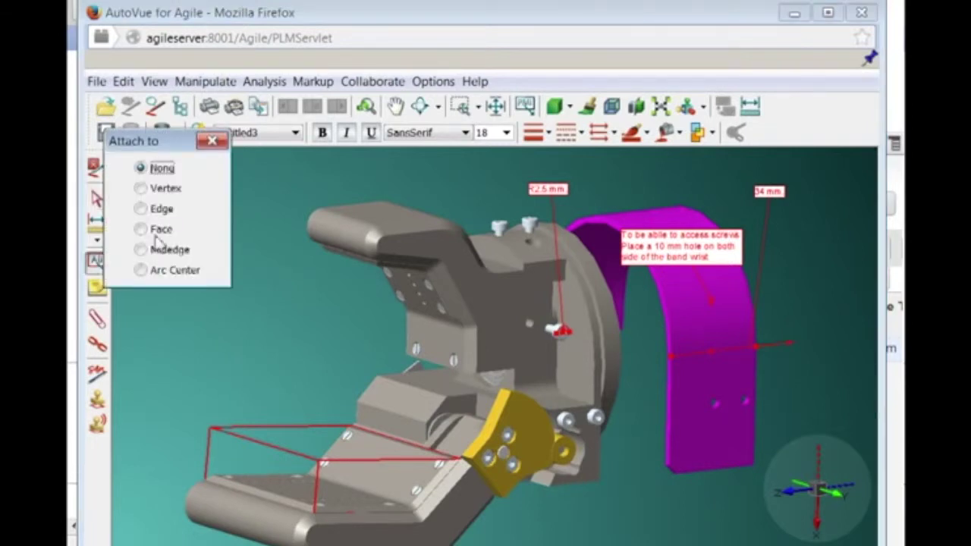
{"action": "left_click", "coordinate": [140, 228]}
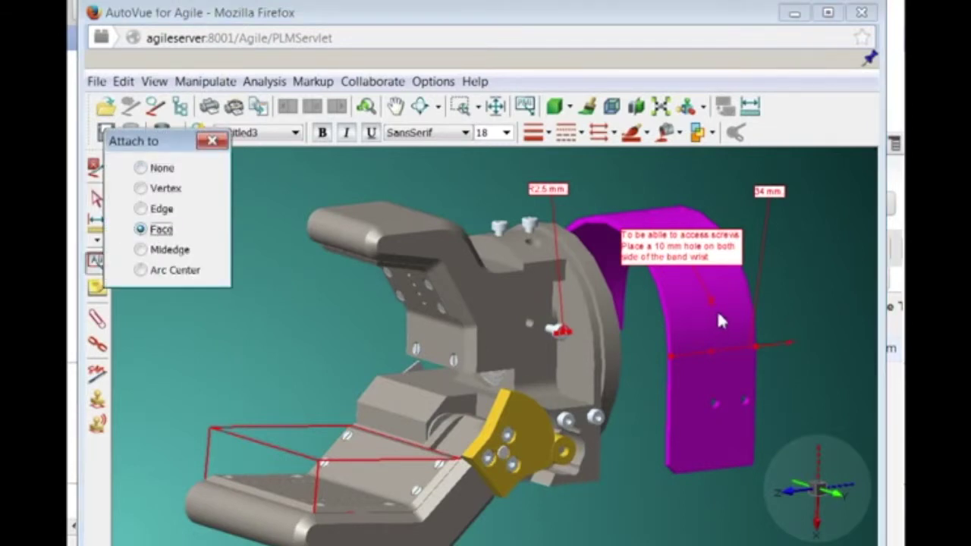
{"action": "left_click", "coordinate": [717, 314]}
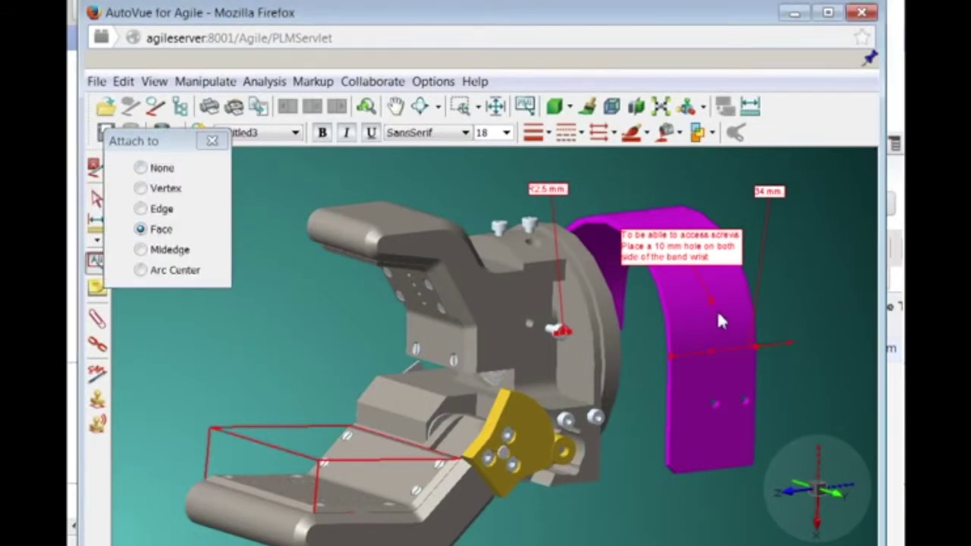
{"action": "left_click", "coordinate": [681, 290]}
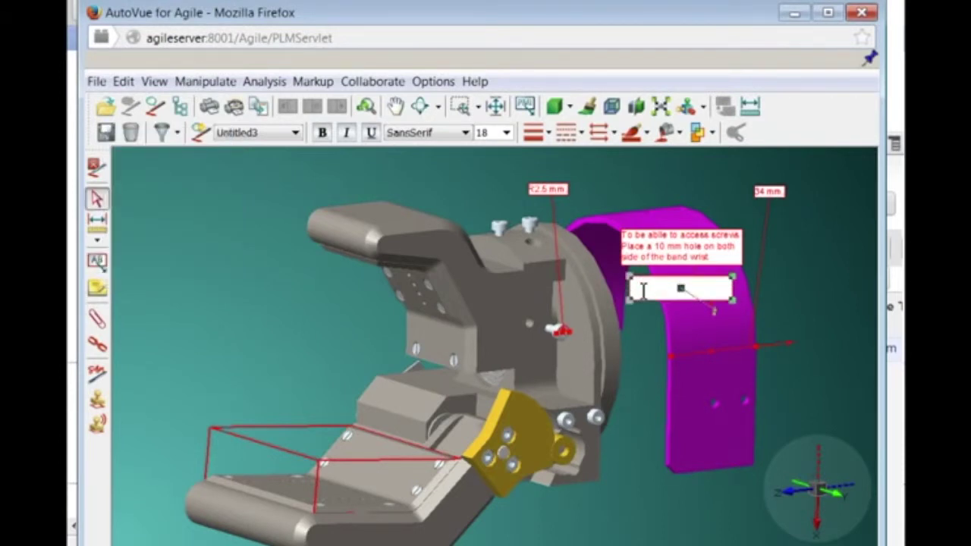
{"action": "type", "text": "Change color to purple (new this year)"}
{"action": "left_click", "coordinate": [647, 330]}
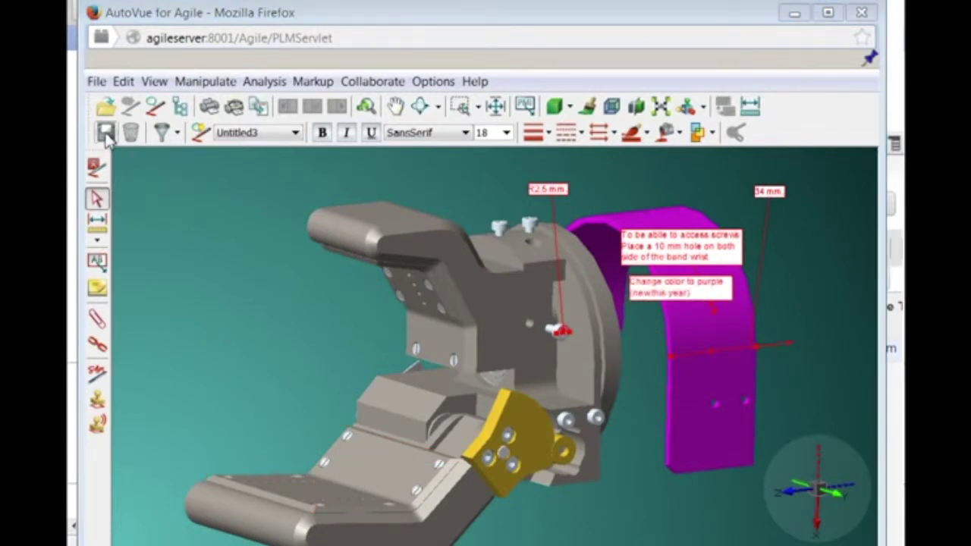
Save the markup as 'Engineering review' with description 'Suggested improvment in the design'.
{"action": "left_click", "coordinate": [106, 133]}
{"action": "type", "text": "Eng"}
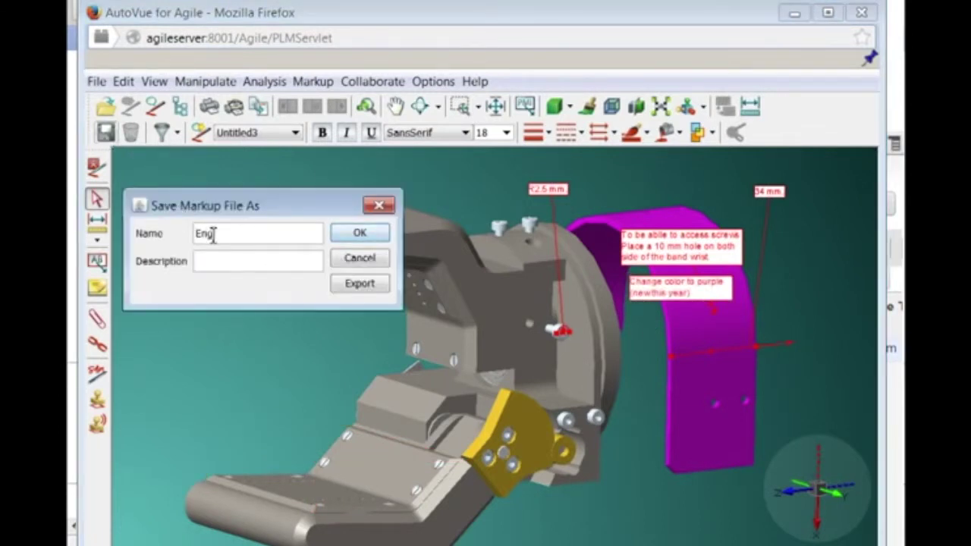
{"action": "type", "text": "ineering review"}
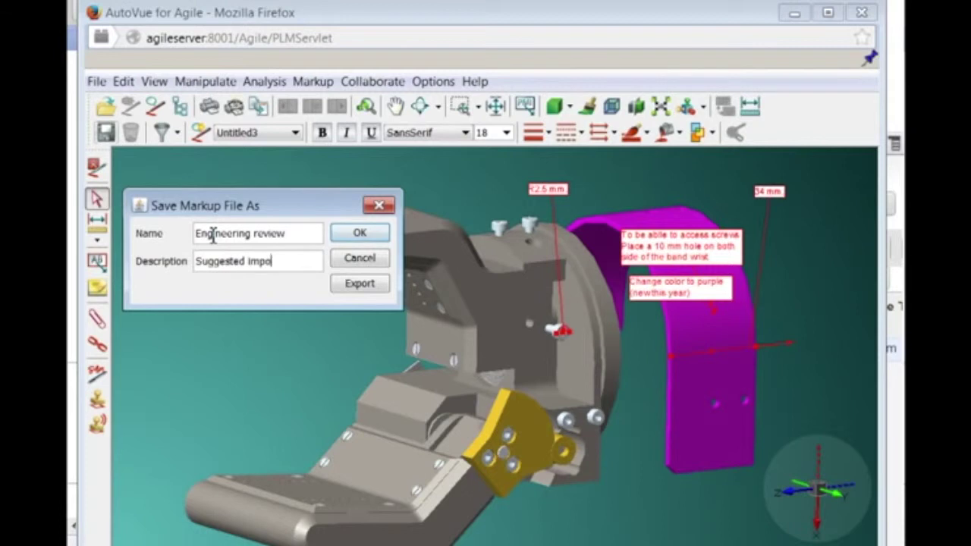
{"action": "type", "text": "Suggested improvment in the design"}
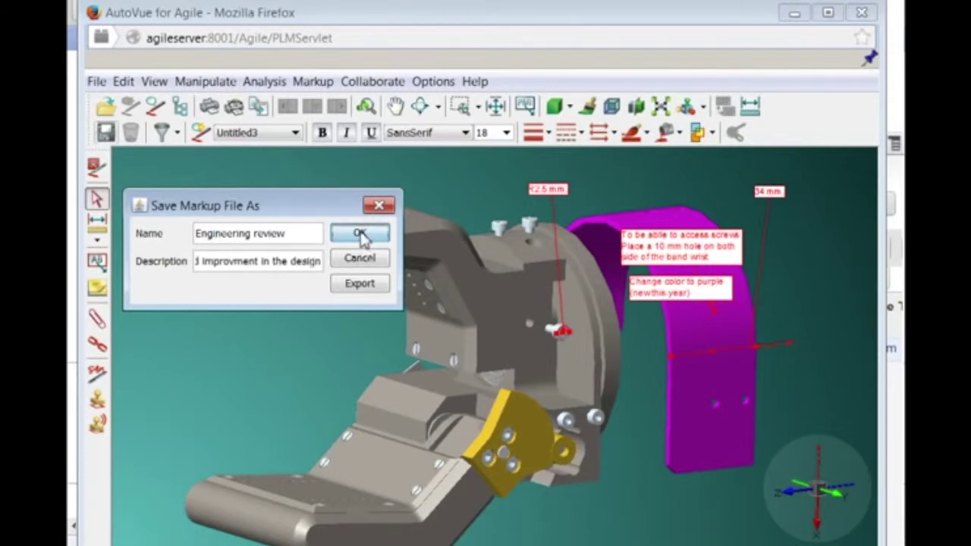
{"action": "left_click", "coordinate": [361, 236]}
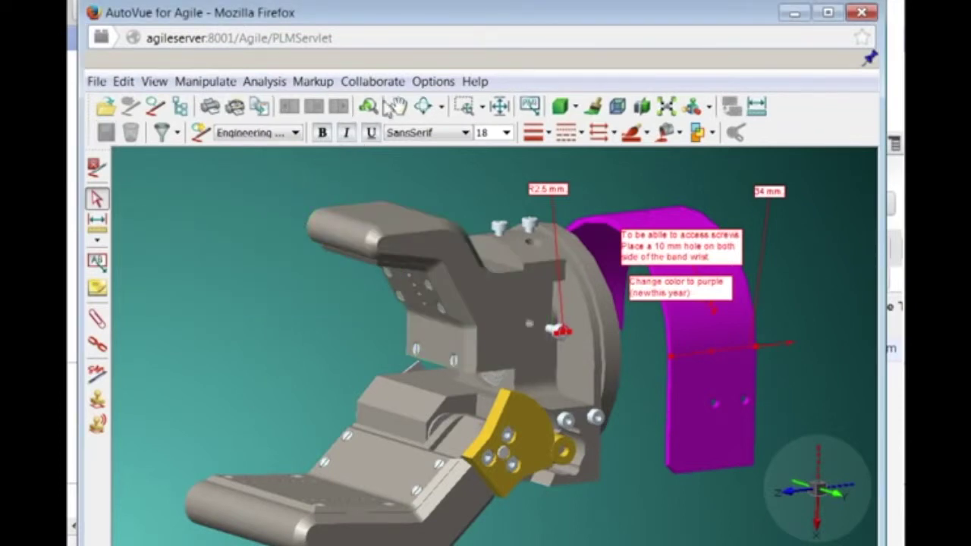
Show the Markup Panel via Options > Show Panels to list the markup entities.
{"action": "left_click", "coordinate": [423, 83]}
{"action": "mouse_move", "coordinate": [455, 107]}
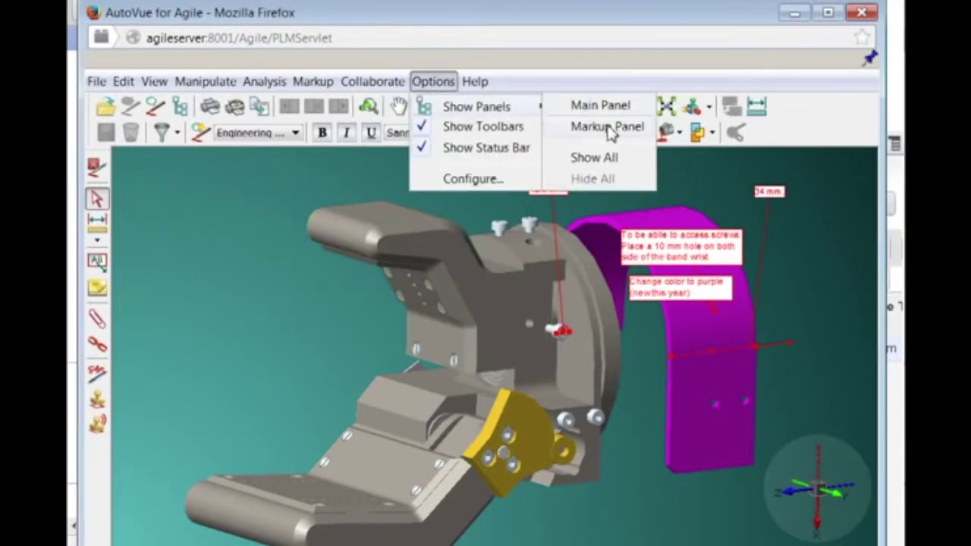
{"action": "left_click", "coordinate": [607, 127]}
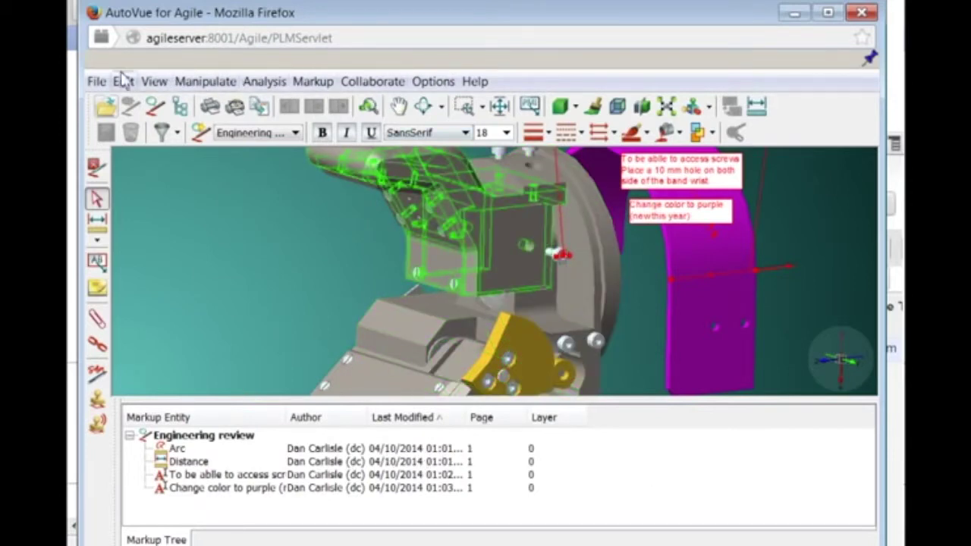
Maximize and restore the viewer window, then return to the ECR R00013 attachments page.
{"action": "left_click", "coordinate": [827, 14]}
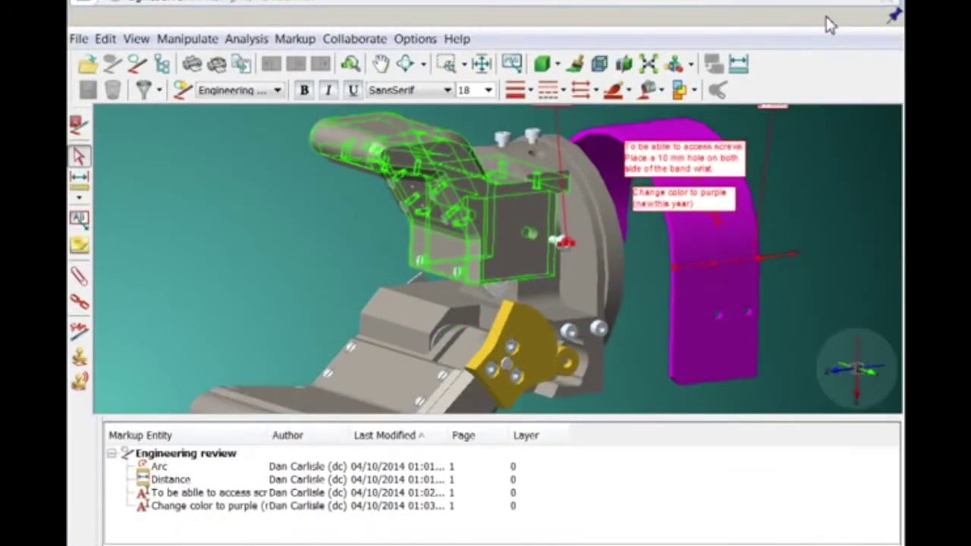
{"action": "double_click", "coordinate": [828, 14]}
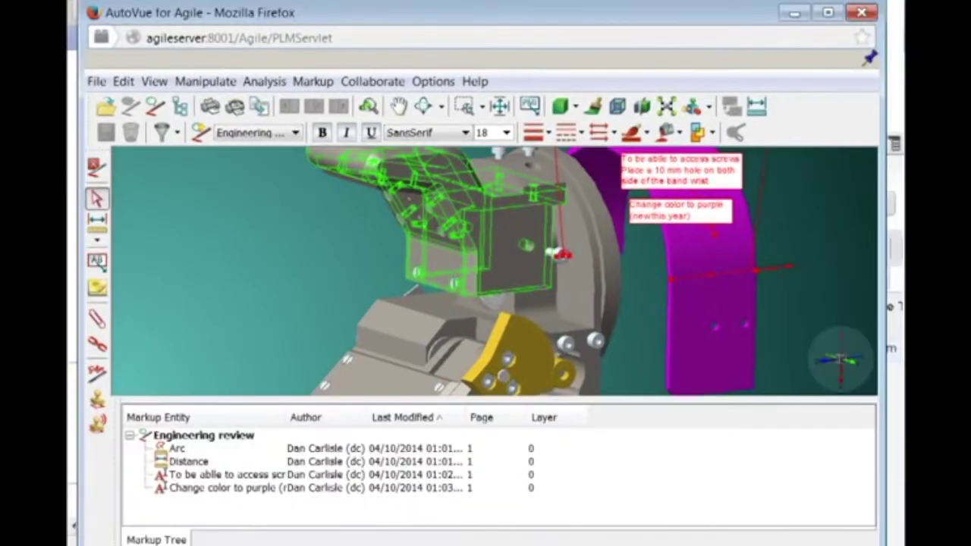
{"action": "left_click", "coordinate": [799, 18]}
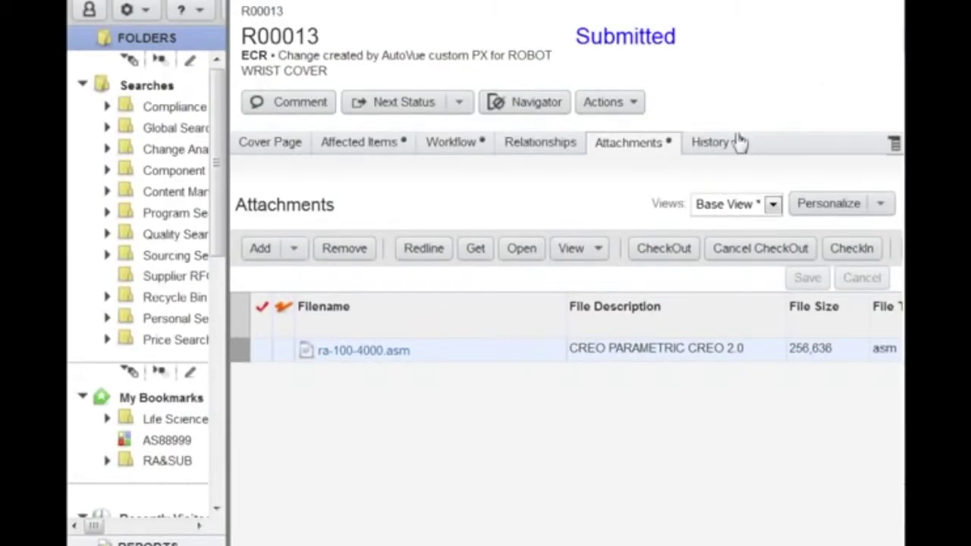
Advance ECR R00013 to its next status, adding the PM user as approver.
{"action": "left_click", "coordinate": [402, 105]}
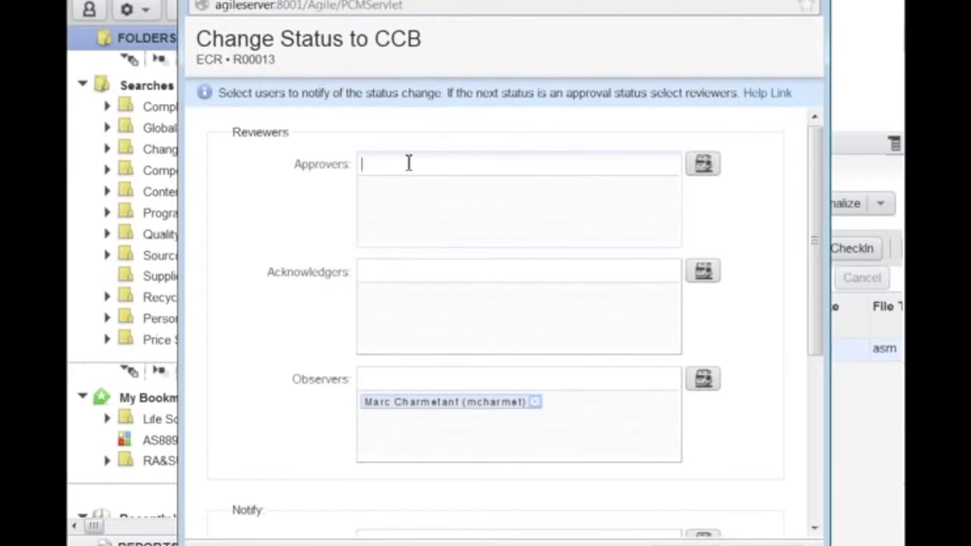
{"action": "type", "text": "pm"}
{"action": "key", "text": "Return"}
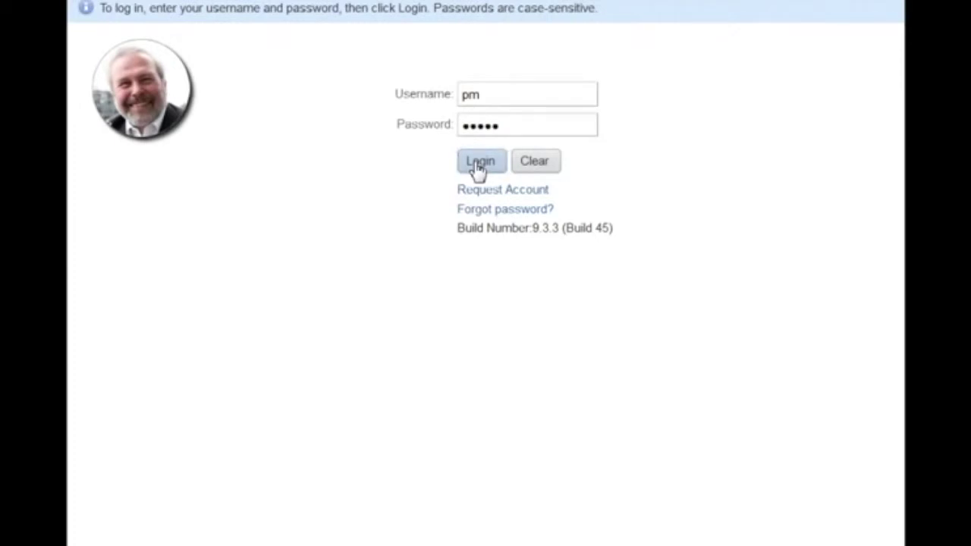
Log in as the approver and open R00013's ra-100-4000.asm attachment from Workflow Routings in AutoVue.
{"action": "left_click", "coordinate": [478, 164]}
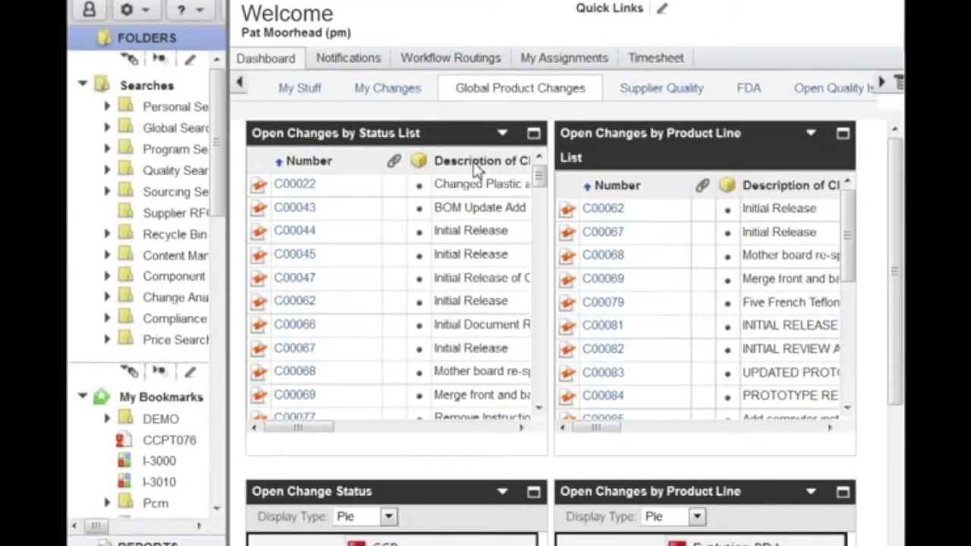
{"action": "left_click", "coordinate": [460, 65]}
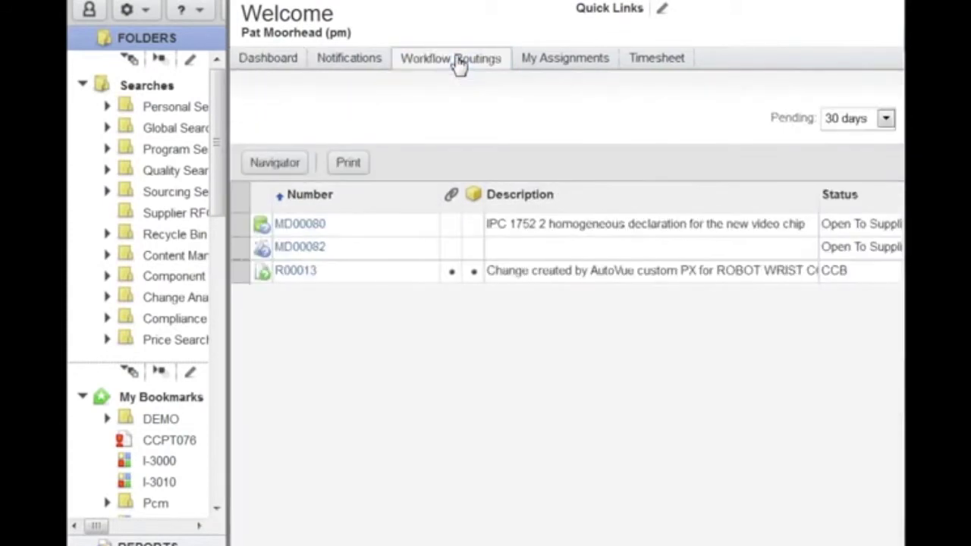
{"action": "left_click", "coordinate": [306, 272]}
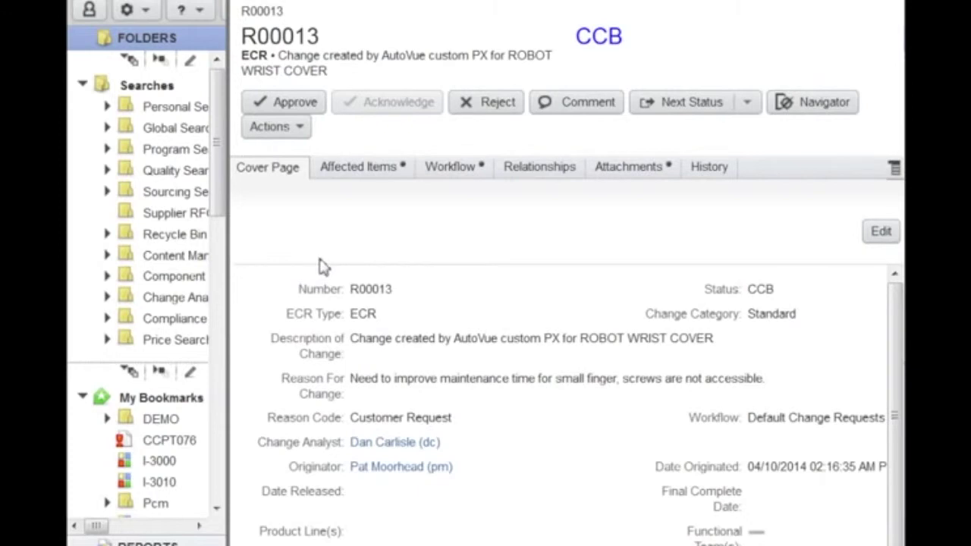
{"action": "left_click", "coordinate": [634, 186]}
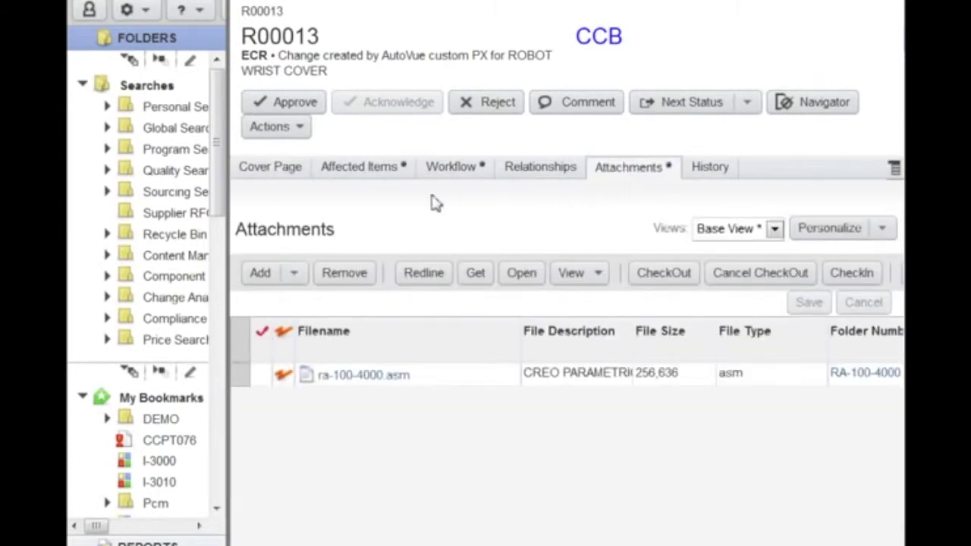
{"action": "left_click", "coordinate": [282, 376]}
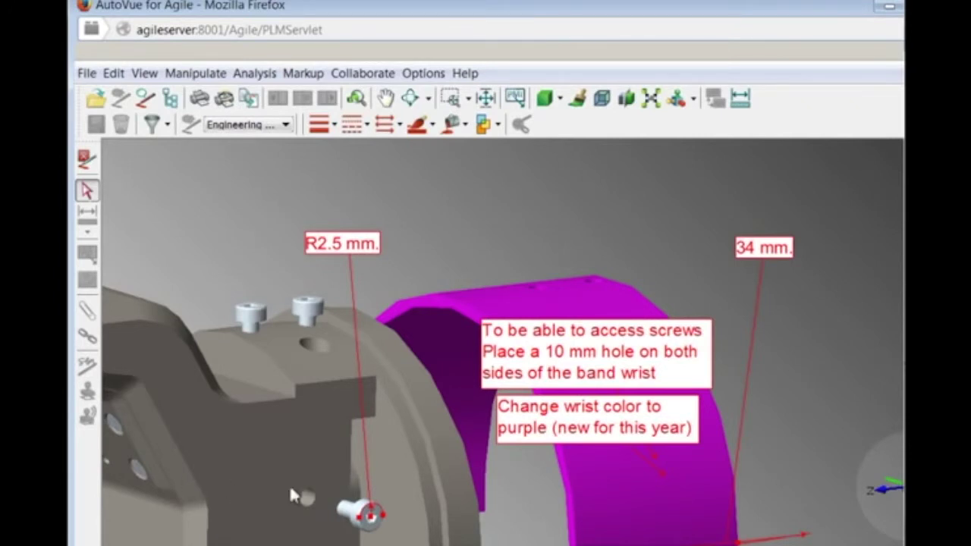
Select and deselect an assembly part, then minimize AutoVue to return to the ECR attachments.
{"action": "left_click", "coordinate": [212, 460]}
{"action": "scroll", "coordinate": [212, 460], "scroll_direction": "down", "scroll_amount": 3}
{"action": "left_click", "coordinate": [130, 470]}
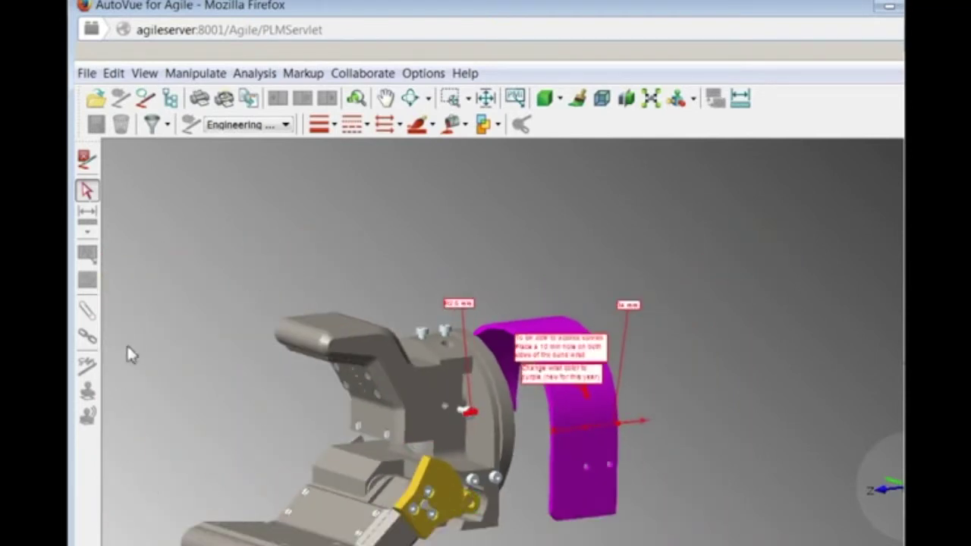
{"action": "scroll", "coordinate": [131, 347], "scroll_direction": "up", "scroll_amount": 1}
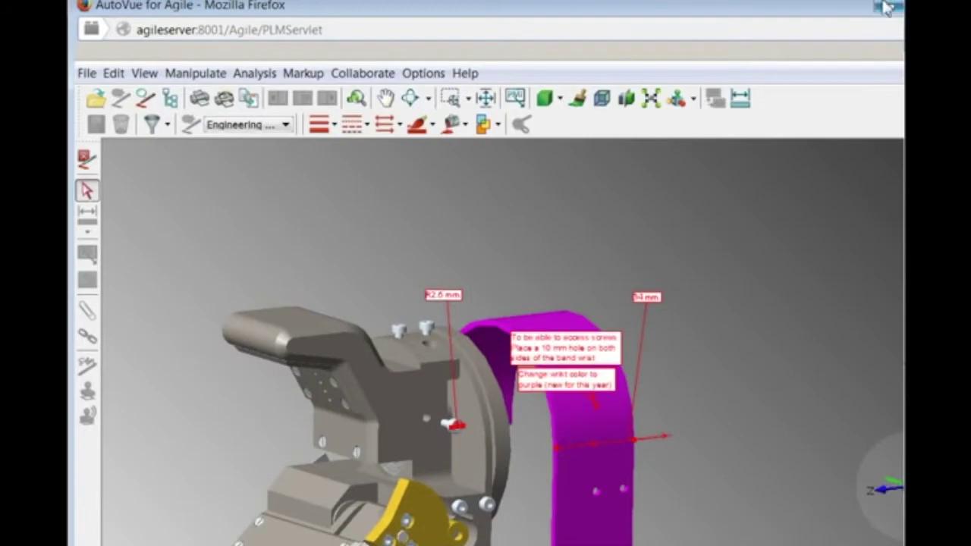
{"action": "left_click", "coordinate": [888, 6]}
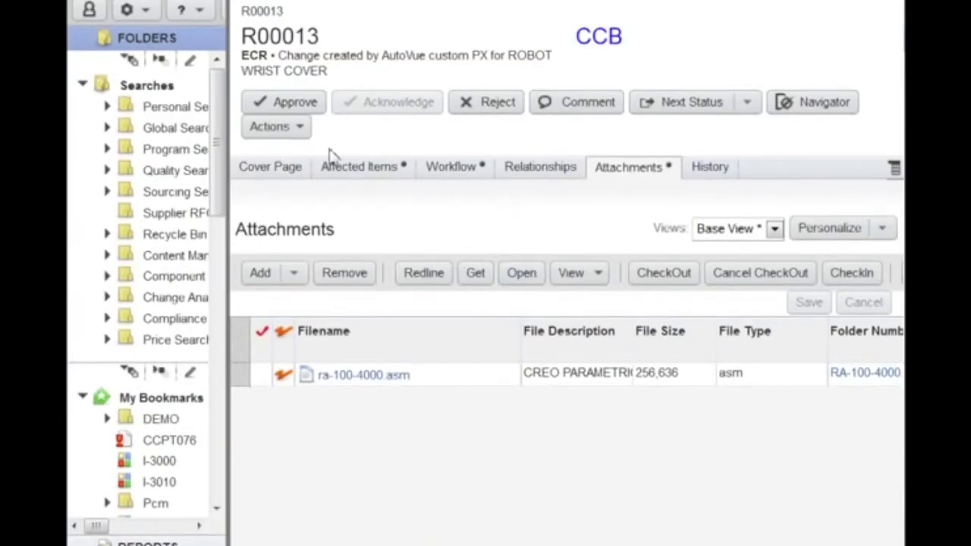
Approve ECR R00013 with the sign-off password, notifying the Change Analyst, commenting 'Modifications are matching expectations. Validated by the PM.'.
{"action": "left_click", "coordinate": [281, 106]}
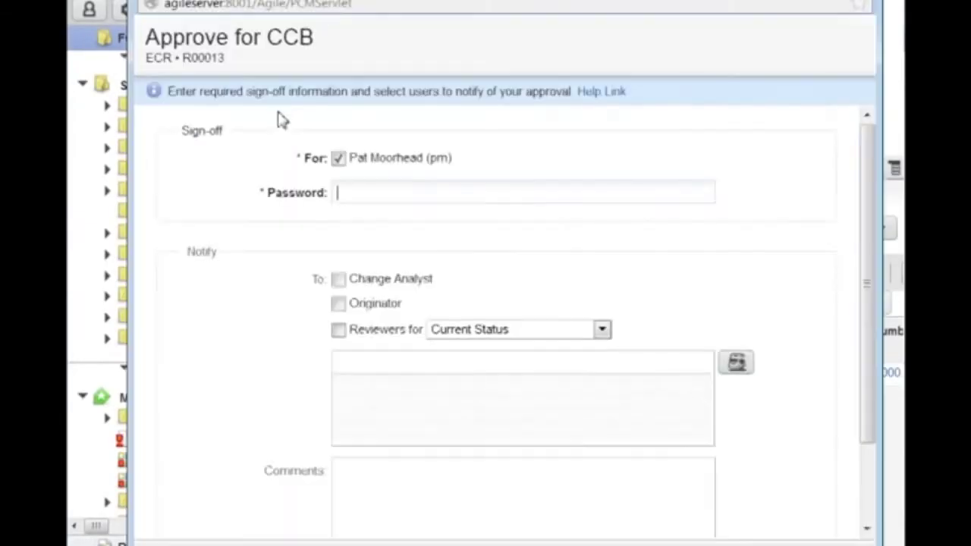
{"action": "left_click", "coordinate": [346, 189]}
{"action": "type", "text": "agile"}
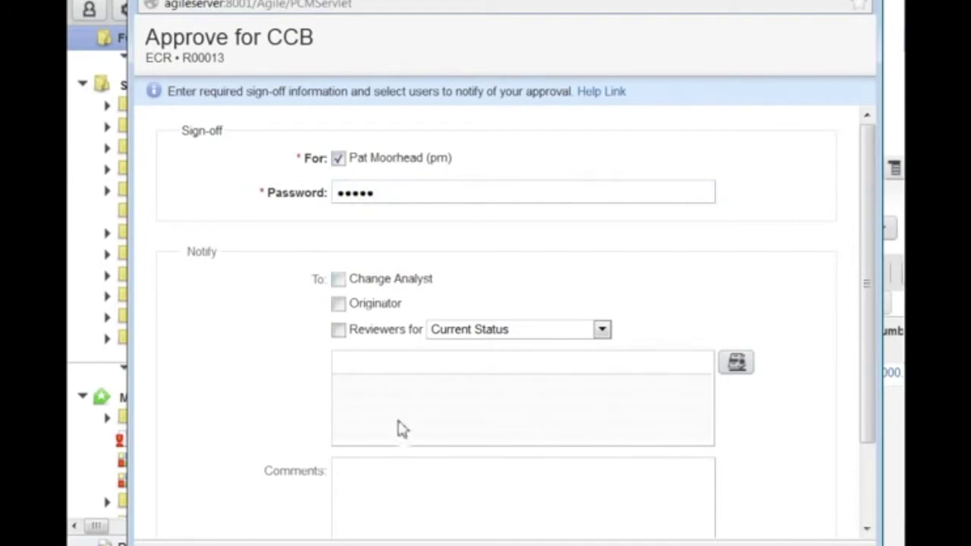
{"action": "left_click", "coordinate": [339, 280]}
{"action": "left_click", "coordinate": [364, 472]}
{"action": "scroll", "coordinate": [364, 472], "scroll_direction": "down", "scroll_amount": 2}
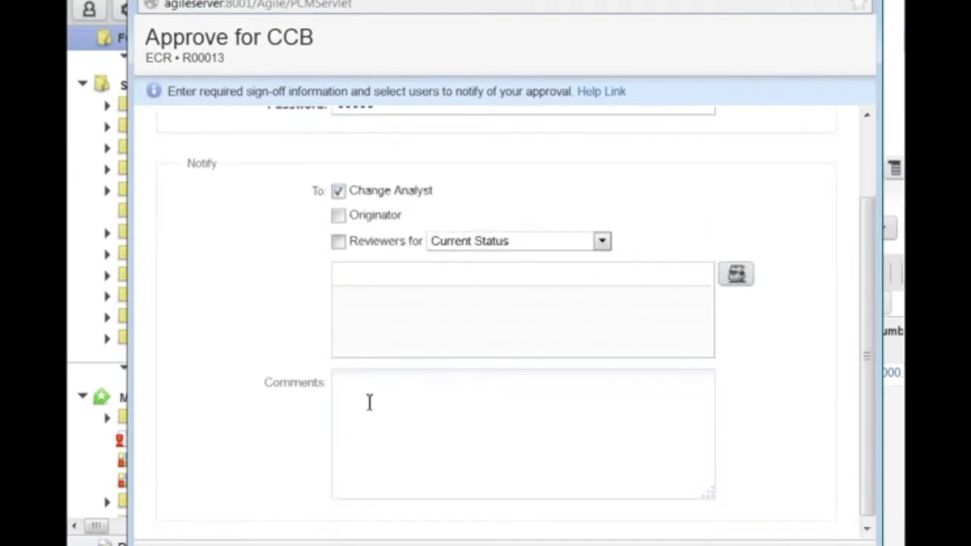
{"action": "type", "text": "Modificat"}
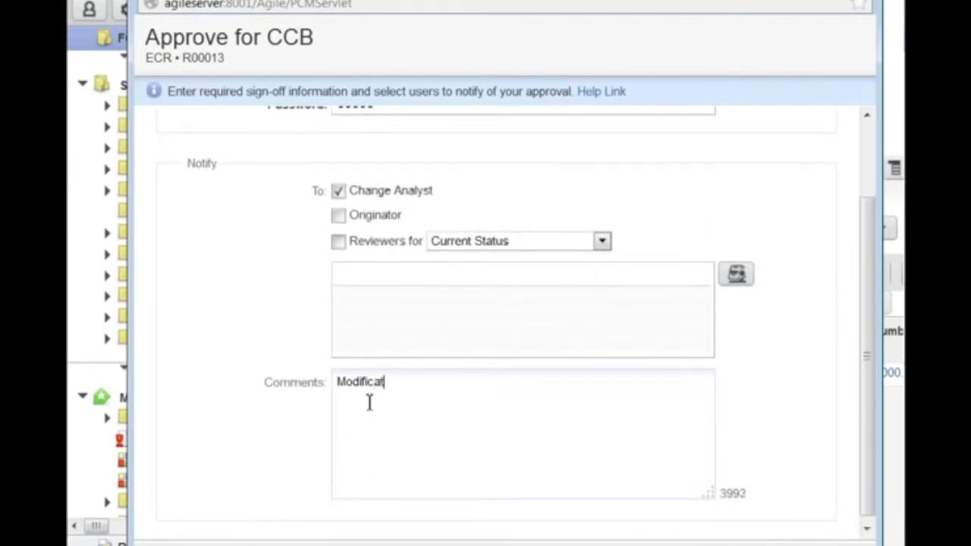
{"action": "type", "text": "ions are ma"}
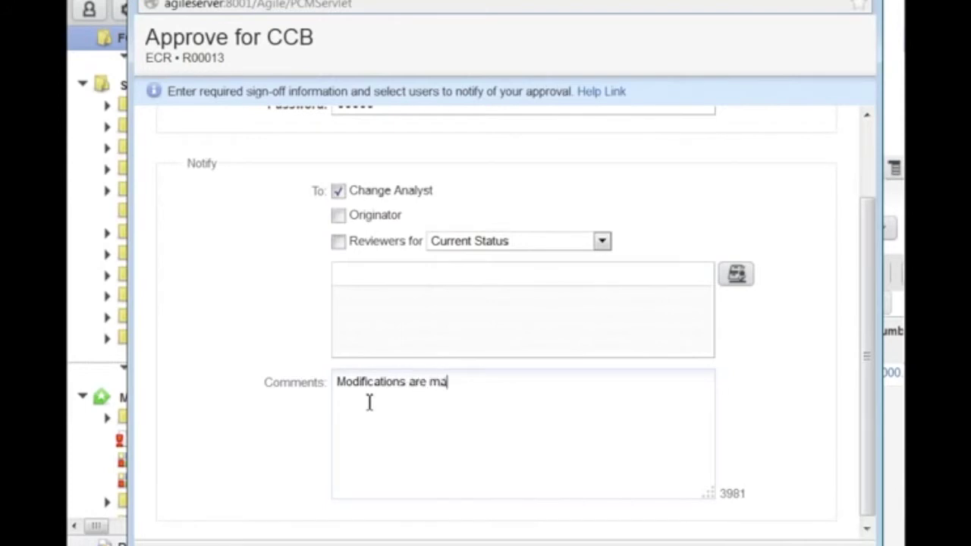
{"action": "type", "text": "tching expectatio"}
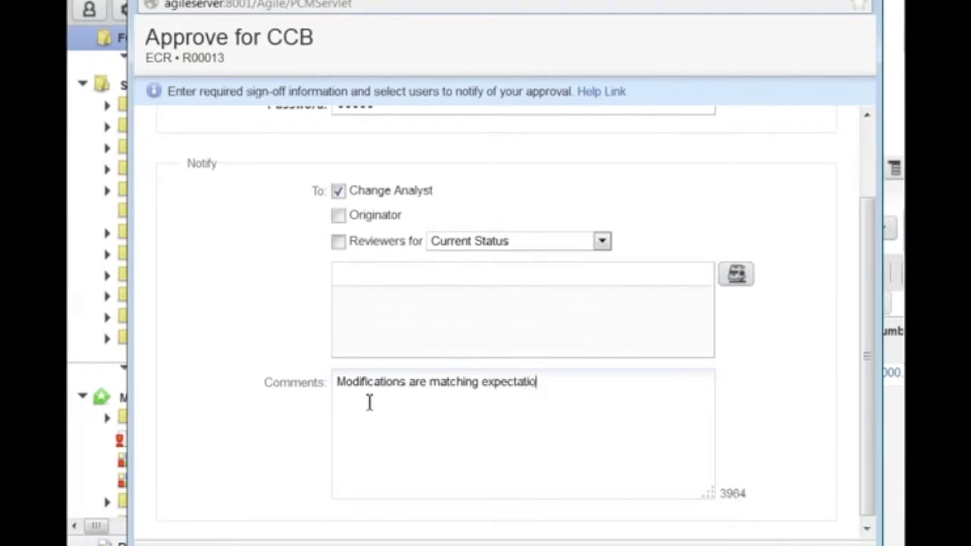
{"action": "type", "text": "ns. Validated by the P"}
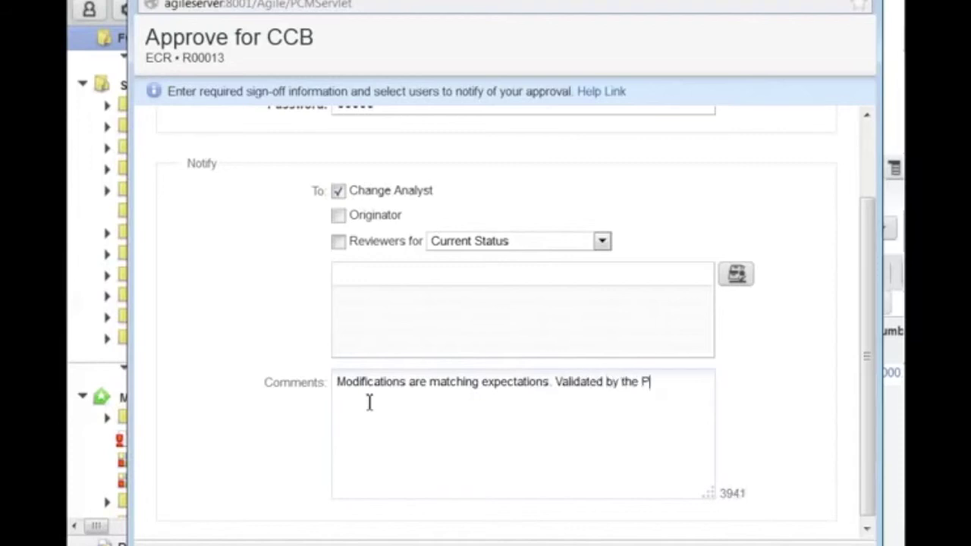
{"action": "type", "text": "M."}
{"action": "scroll", "coordinate": [369, 402], "scroll_direction": "up", "scroll_amount": 2}
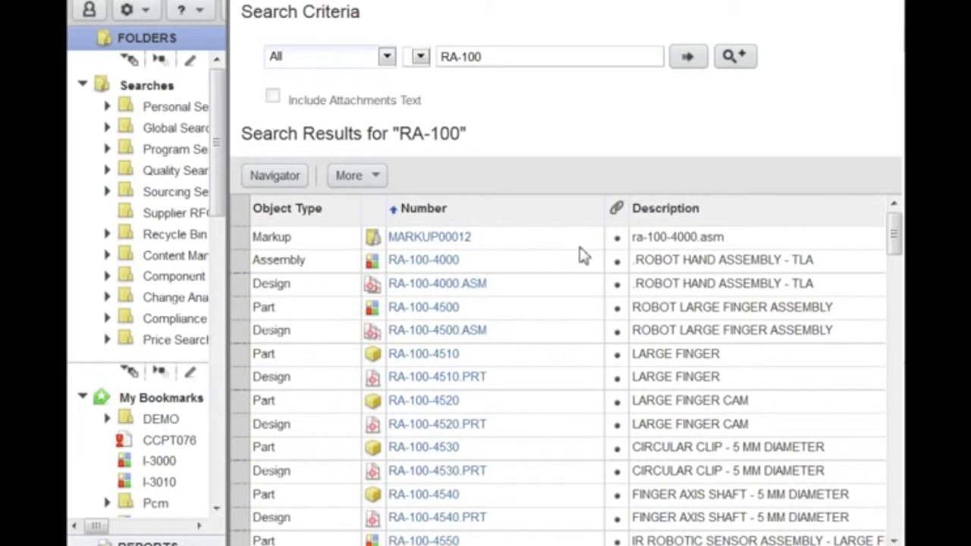
Open the ra-100-4000.asm file of design RA-100-4000.ASM at version 2 in the AutoVue viewer.
{"action": "left_click", "coordinate": [443, 292]}
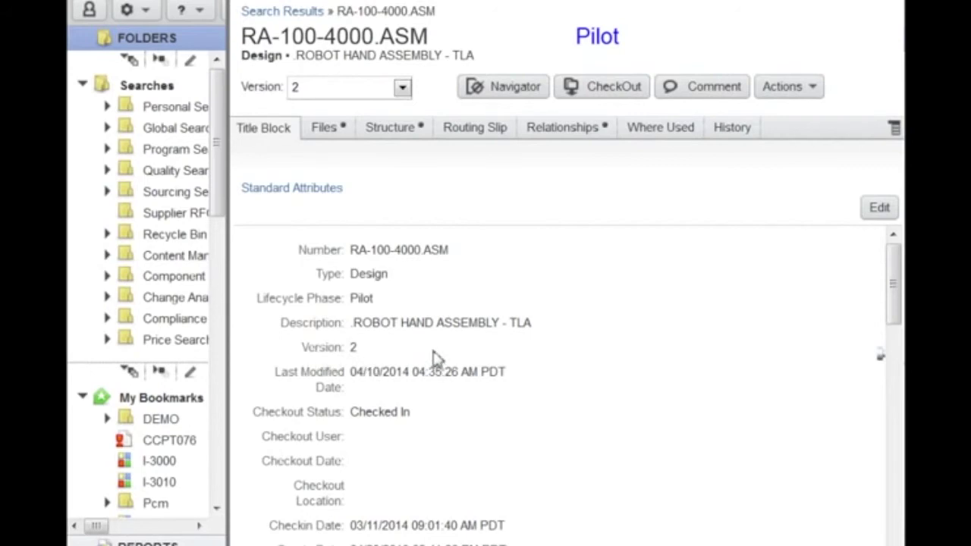
{"action": "left_click", "coordinate": [402, 88]}
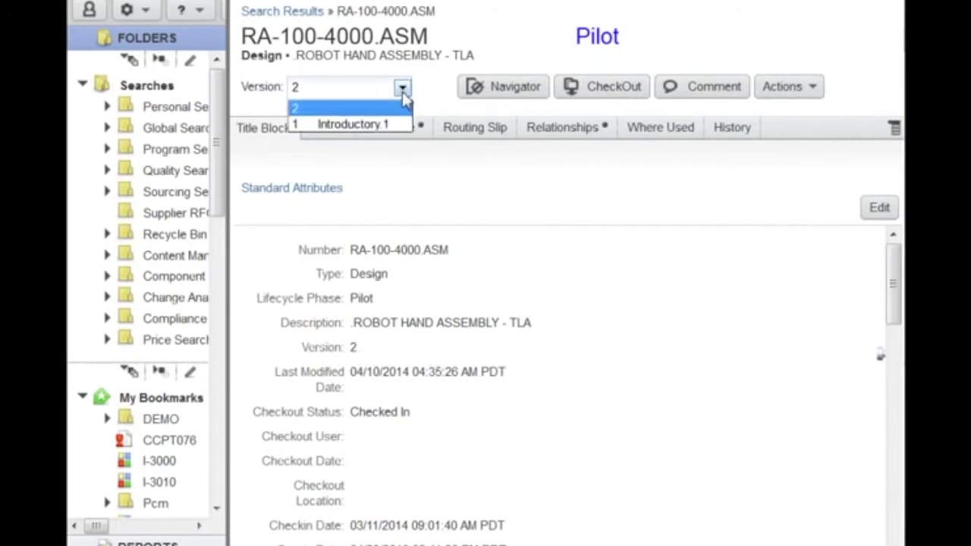
{"action": "left_click", "coordinate": [403, 90]}
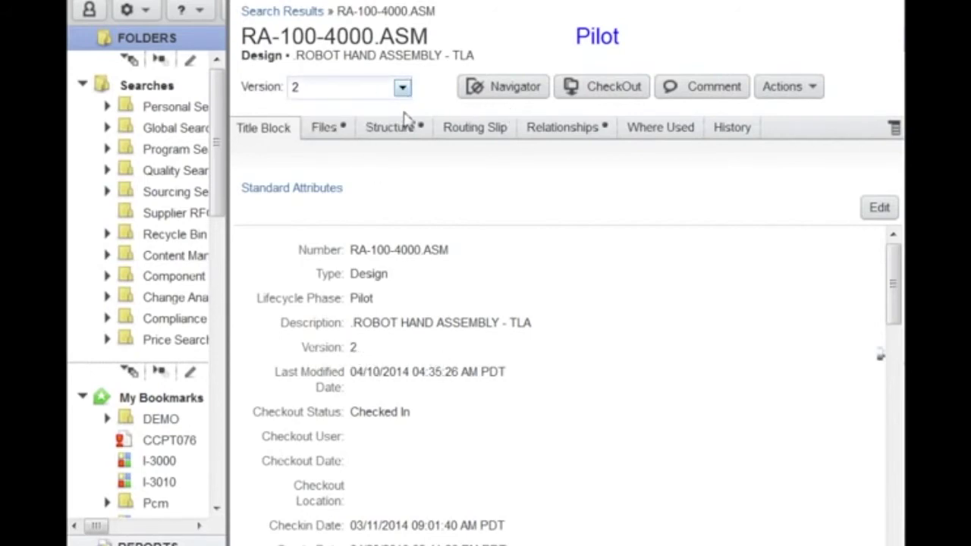
{"action": "left_click", "coordinate": [324, 128]}
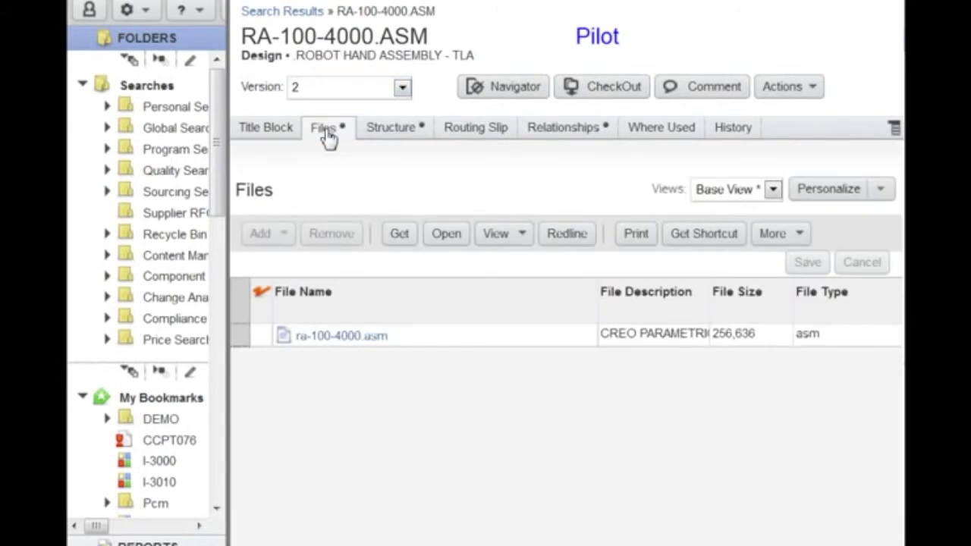
{"action": "left_click", "coordinate": [307, 340]}
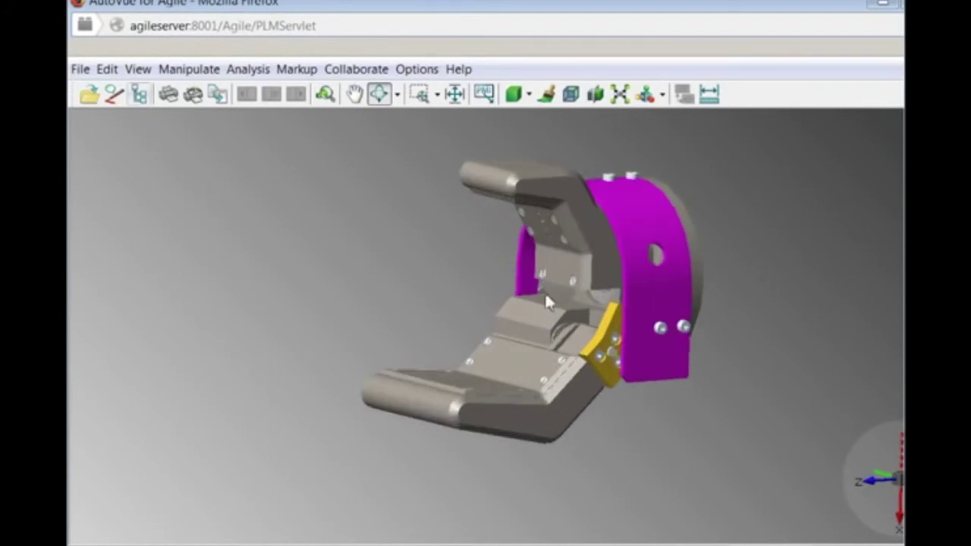
Zoom onto the purple wrist cover and rotate the model to show its new hole.
{"action": "right_click", "coordinate": [662, 289]}
{"action": "left_click", "coordinate": [746, 124]}
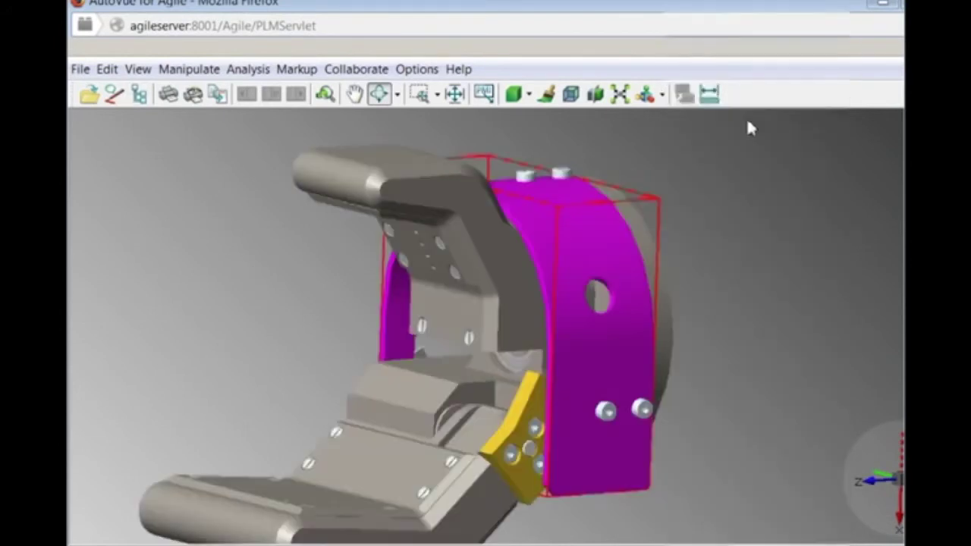
{"action": "left_click_drag", "start_coordinate": [626, 354], "coordinate": [447, 336]}
{"action": "left_click_drag", "start_coordinate": [381, 485], "coordinate": [715, 531]}
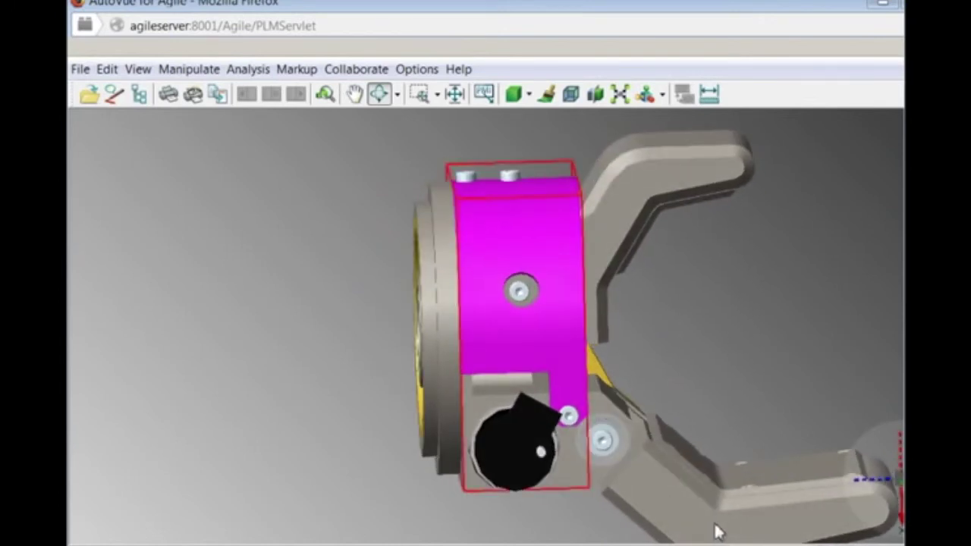
{"action": "left_click", "coordinate": [280, 410]}
Compare the current assembly against ra-100-4000.asm Ver 1.
{"action": "left_click", "coordinate": [247, 69]}
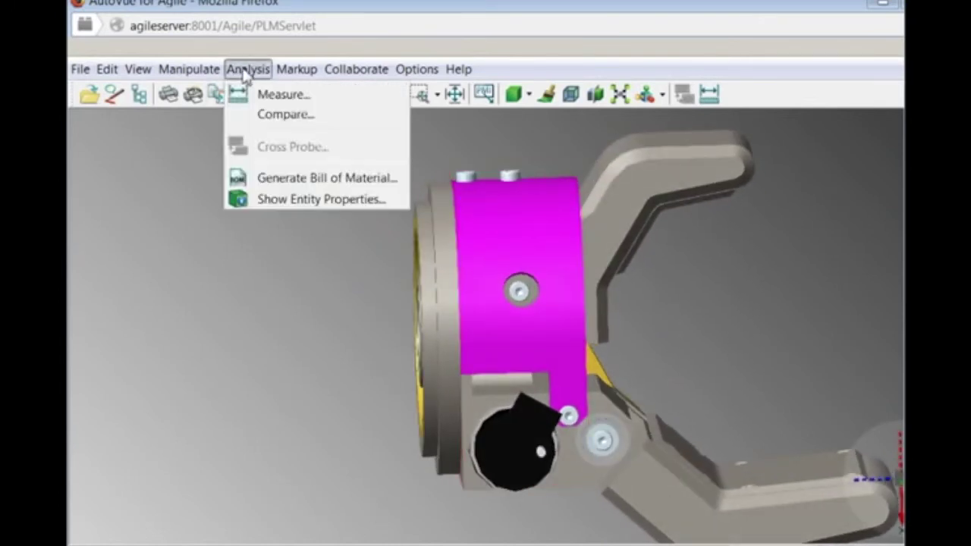
{"action": "left_click", "coordinate": [243, 115]}
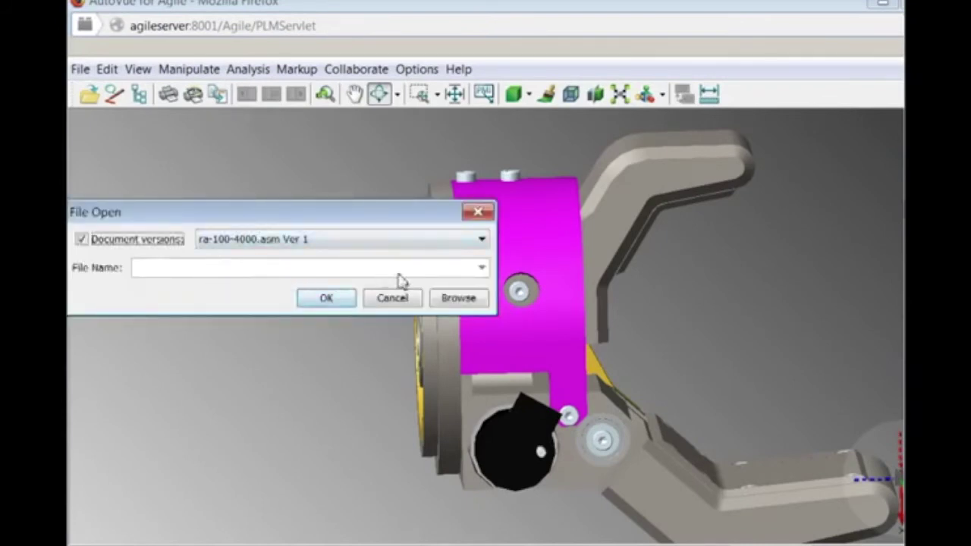
{"action": "left_click", "coordinate": [331, 302]}
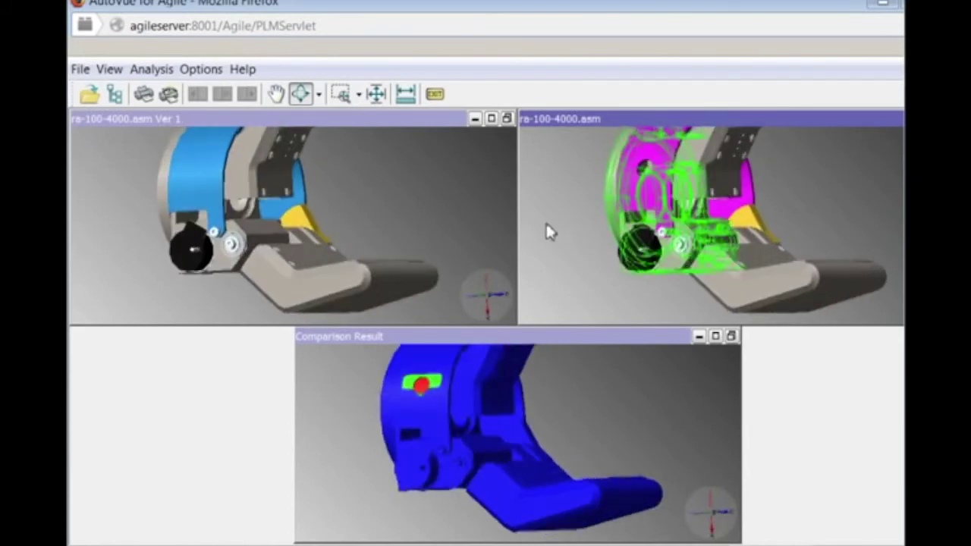
Focus the synchronized comparison views on the wrist cover and rotate, pan and zoom onto the added hole.
{"action": "left_click", "coordinate": [447, 405]}
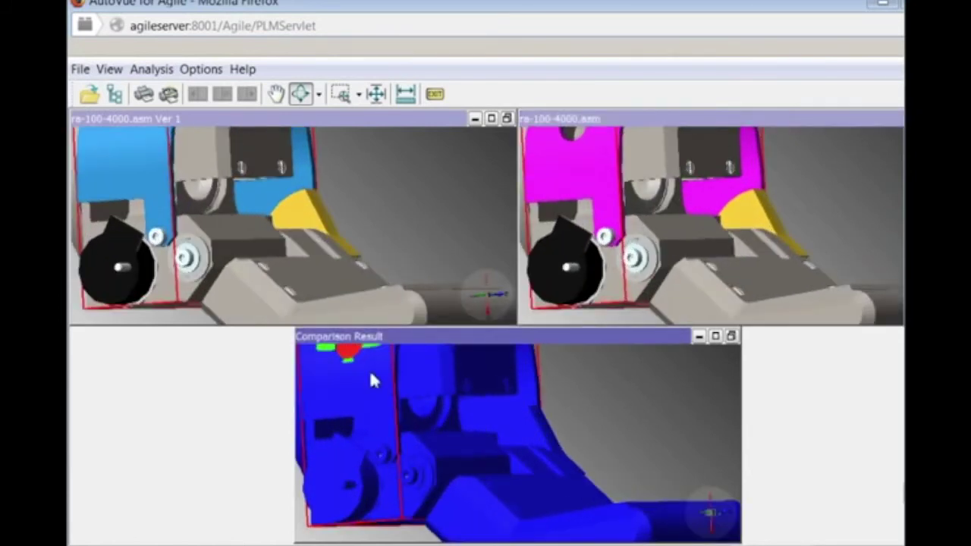
{"action": "left_click_drag", "start_coordinate": [371, 379], "coordinate": [396, 402]}
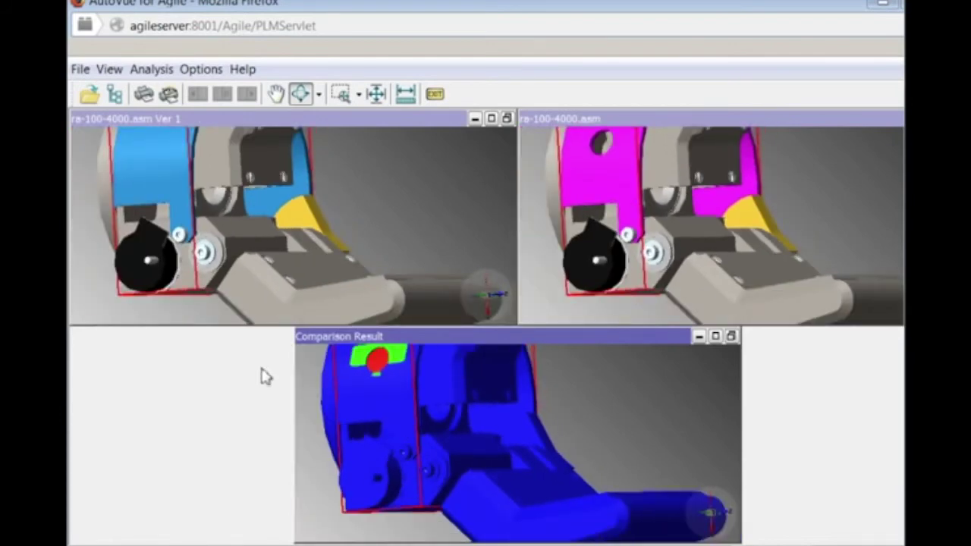
{"action": "left_click_drag", "start_coordinate": [303, 394], "coordinate": [383, 404]}
{"action": "left_click", "coordinate": [275, 93]}
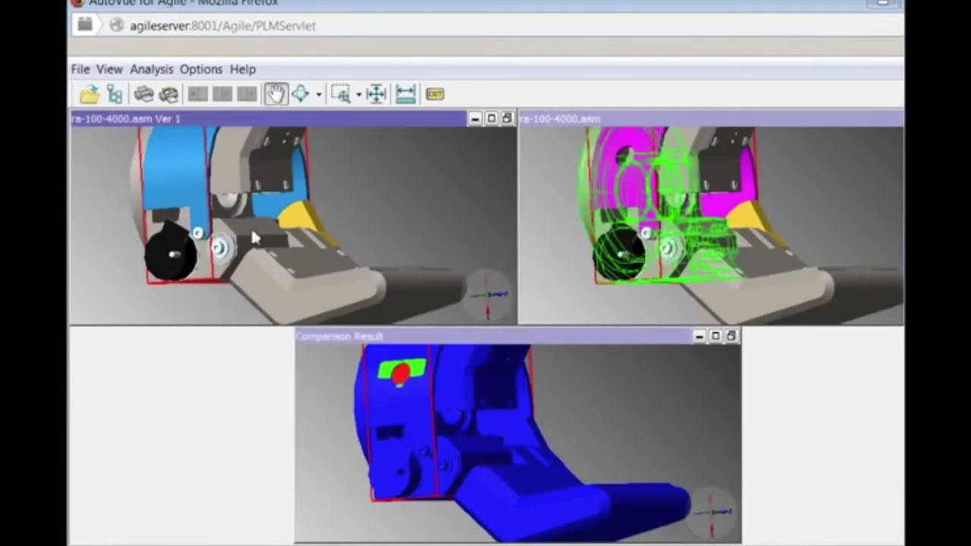
{"action": "left_click_drag", "start_coordinate": [251, 227], "coordinate": [264, 281]}
{"action": "scroll", "coordinate": [263, 275], "scroll_direction": "up", "scroll_amount": 5}
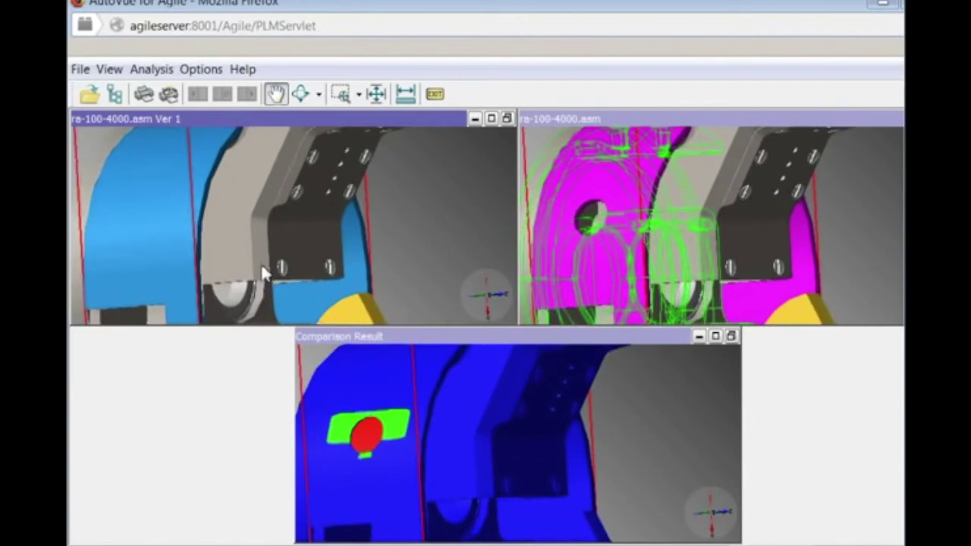
{"action": "left_click", "coordinate": [301, 93]}
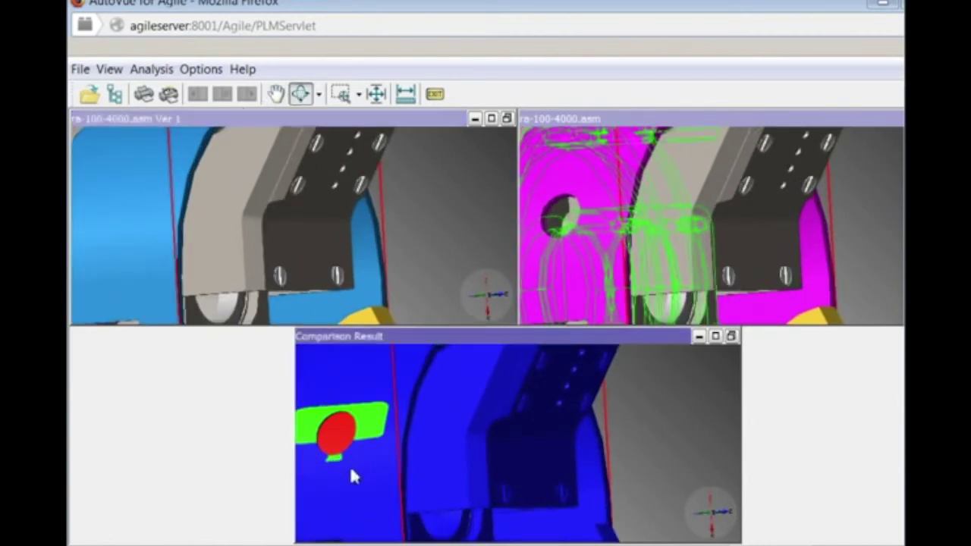
{"action": "left_click_drag", "start_coordinate": [351, 470], "coordinate": [718, 468]}
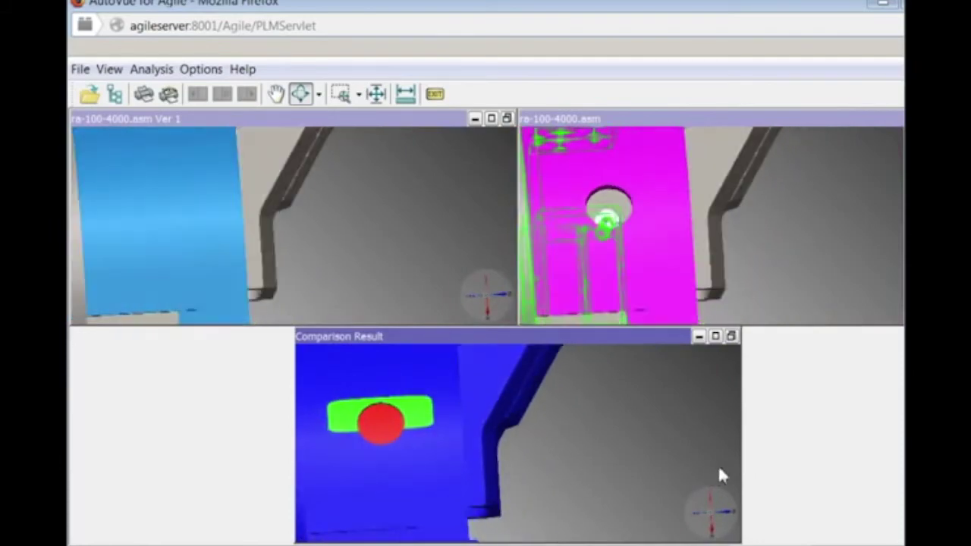